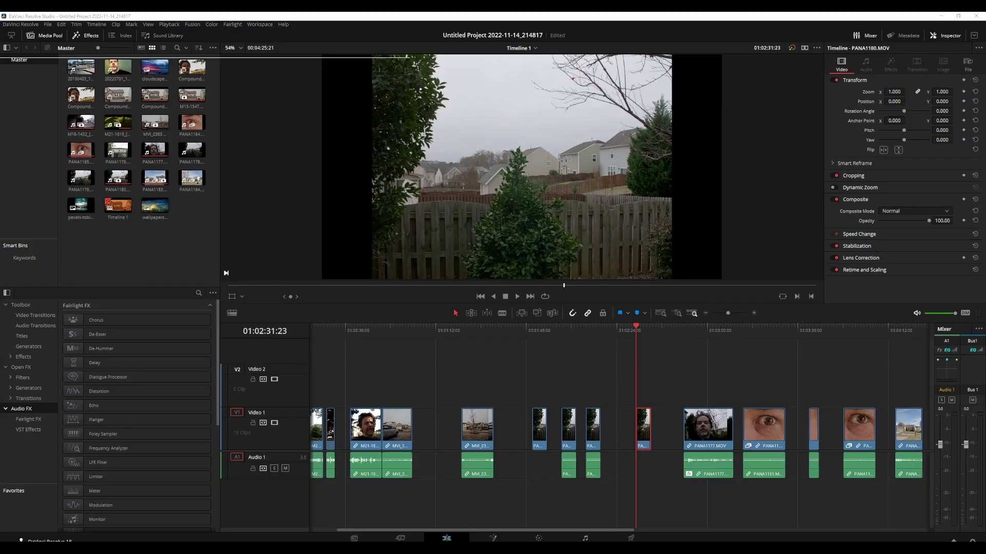
Play the backyard clip to review its sky and return the playhead to the clip's start.
left_click(517, 296)
left_click(517, 296)
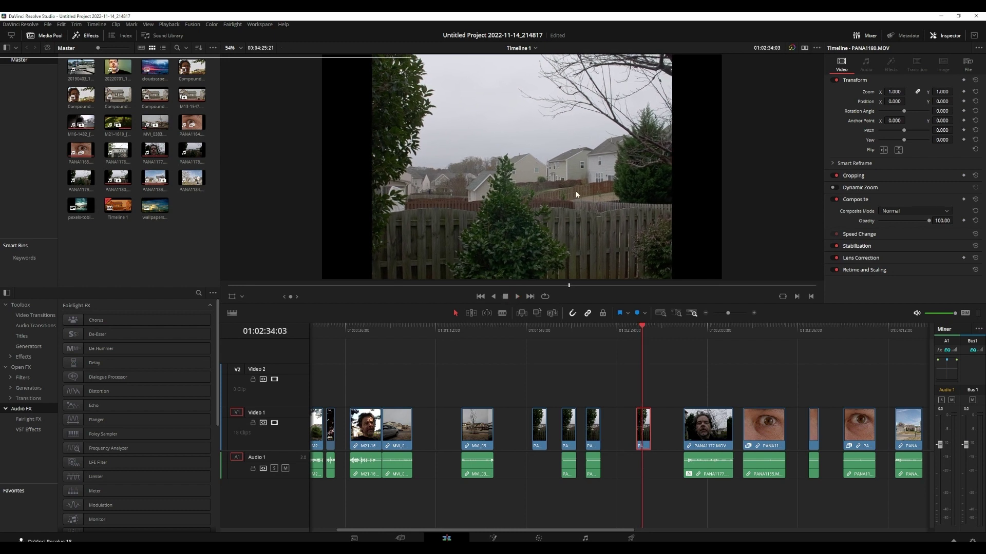
left_click(636, 327)
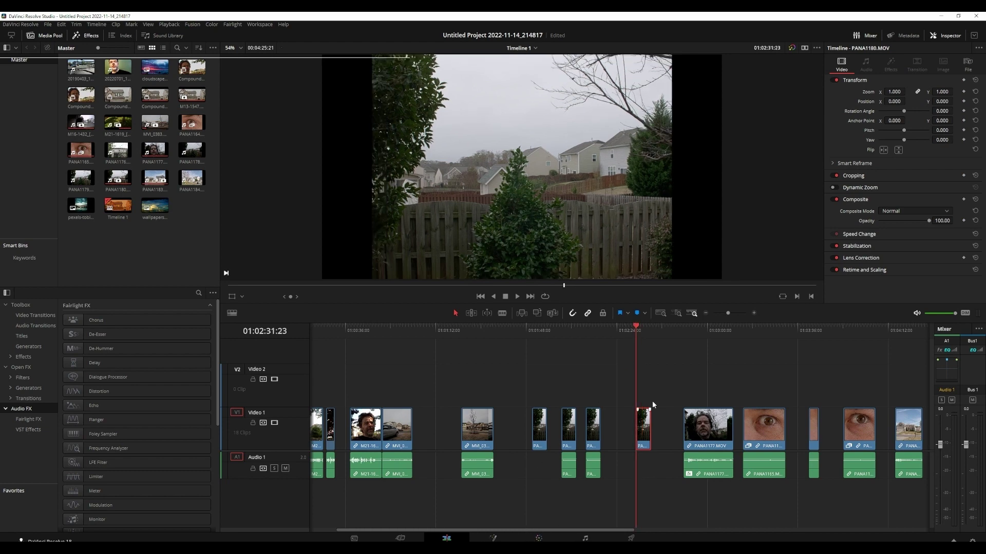
On the Color page, delete the existing Sky Replacement node and add a fresh Sky Replacement effect node after node 01.
key("shift+6")
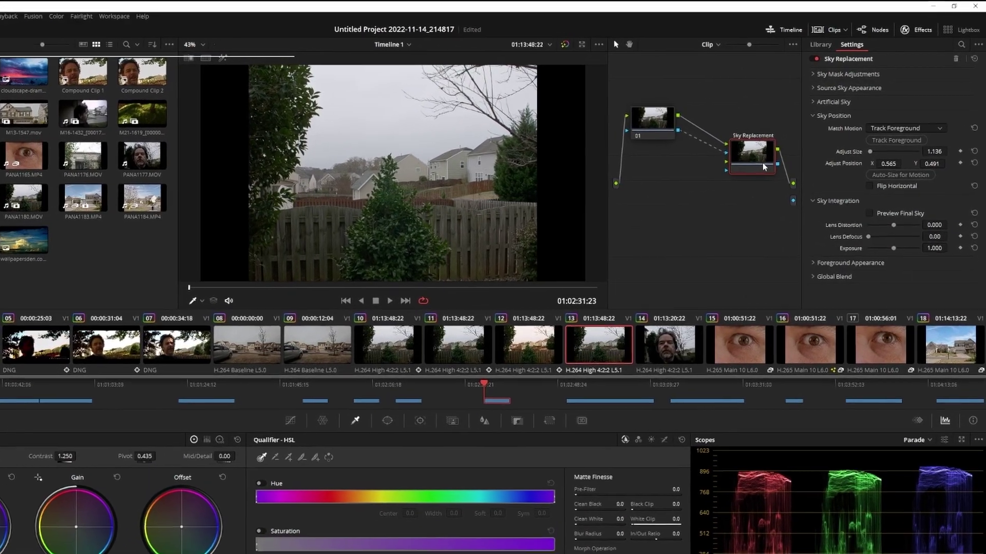
key("Delete")
left_click(848, 47)
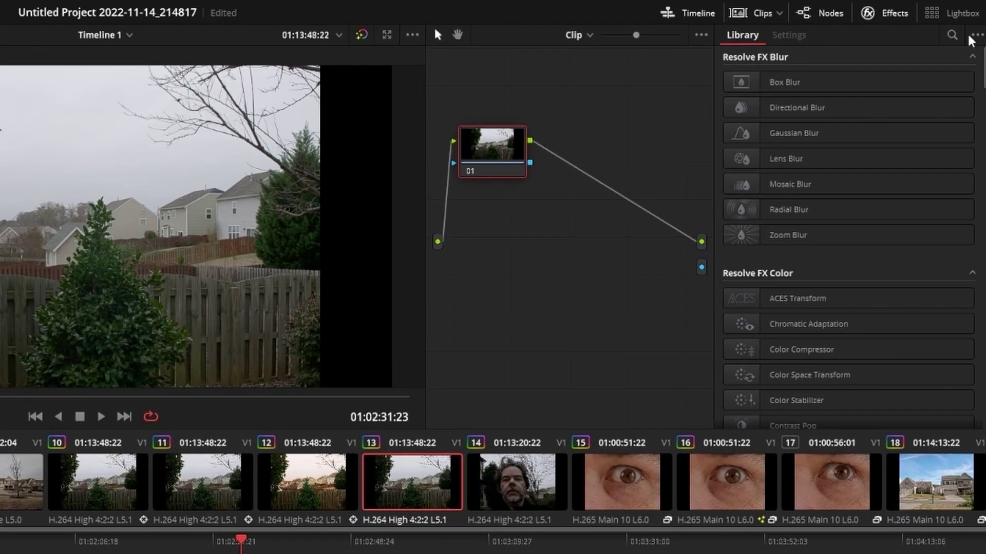
left_click(957, 40)
type("sky")
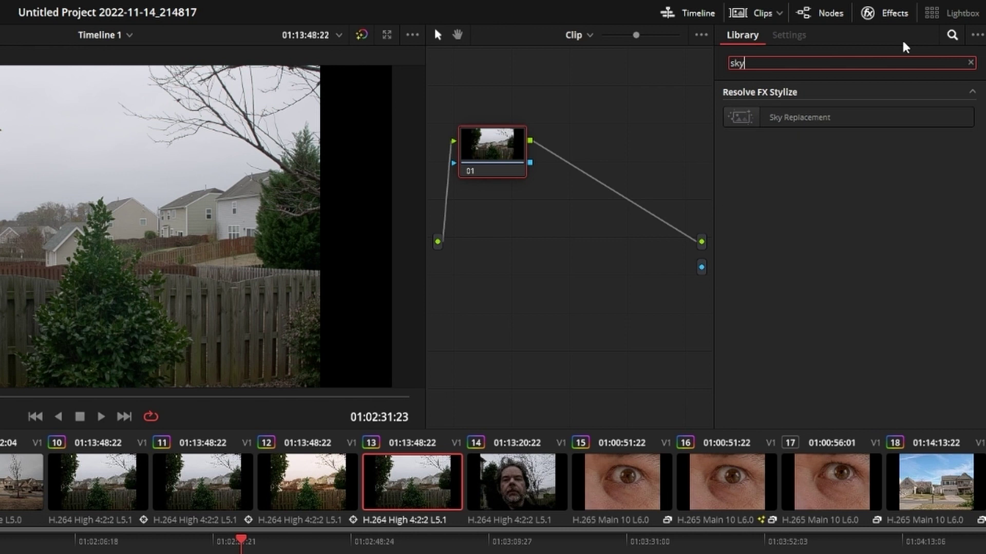
left_click_drag(819, 117, 626, 203)
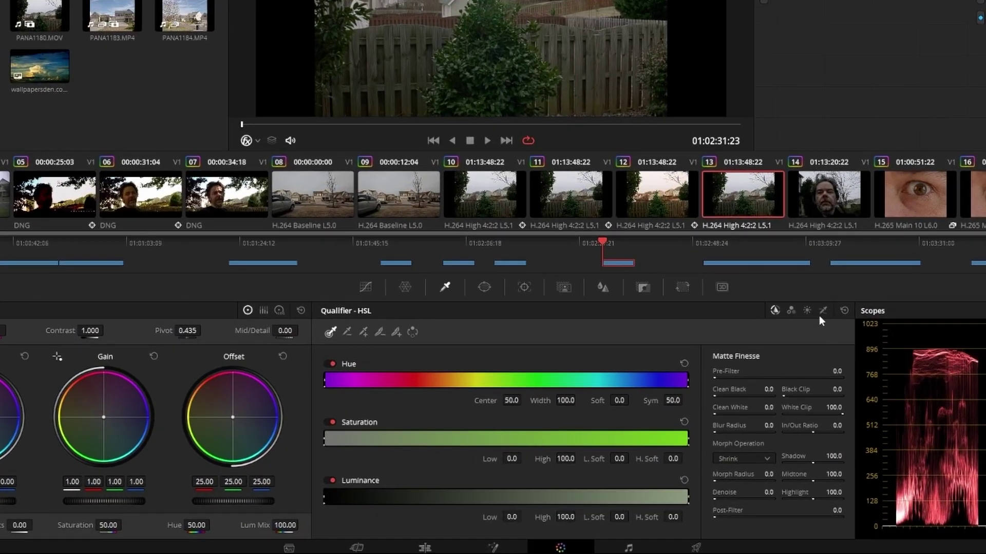
Key the gray sky on node 01 with a 3D qualifier stroke and check the resulting matte in the viewer.
left_click(822, 311)
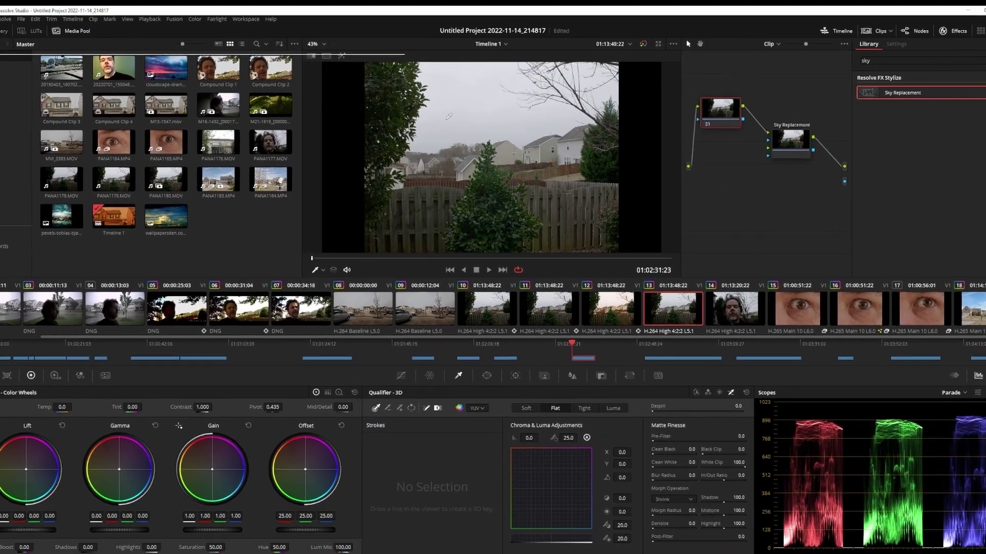
mouse_move(431, 119)
left_mouse_down()
mouse_move(456, 90)
mouse_move(465, 104)
mouse_move(478, 98)
mouse_move(462, 105)
mouse_move(443, 90)
mouse_move(458, 108)
left_mouse_up()
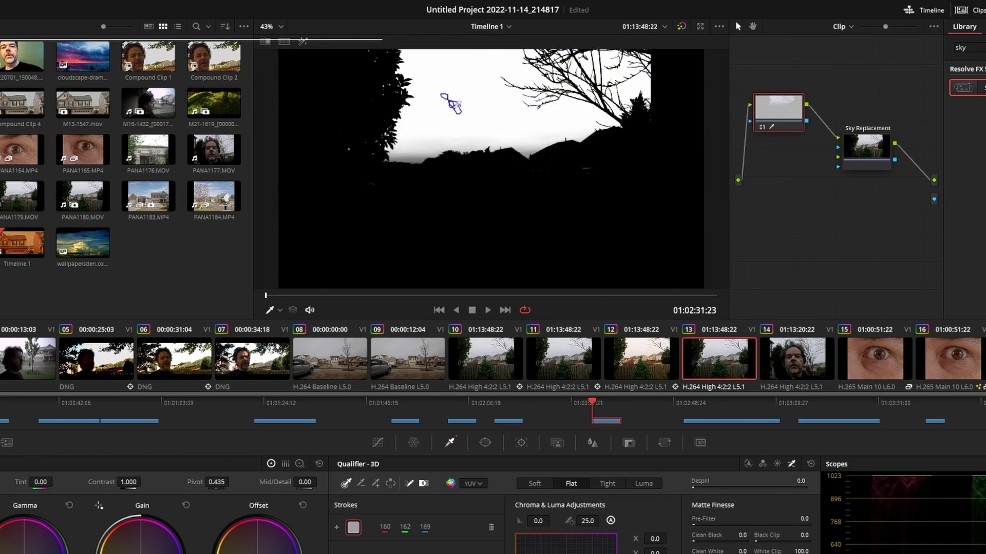
left_click_drag(458, 109, 459, 110)
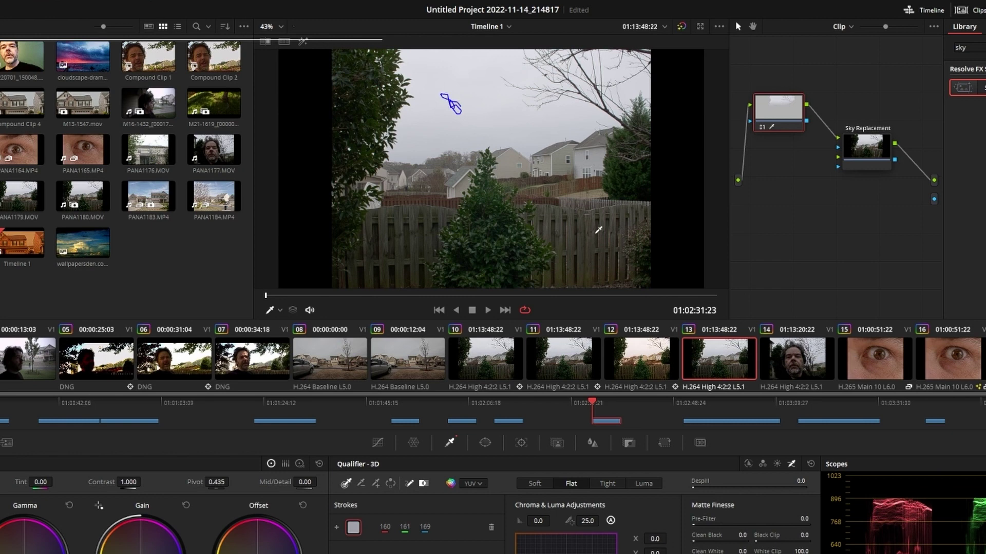
Connect node 01's key output to the Sky Replacement node's matte input and hide the clip thumbnails.
left_click_drag(807, 122, 839, 150)
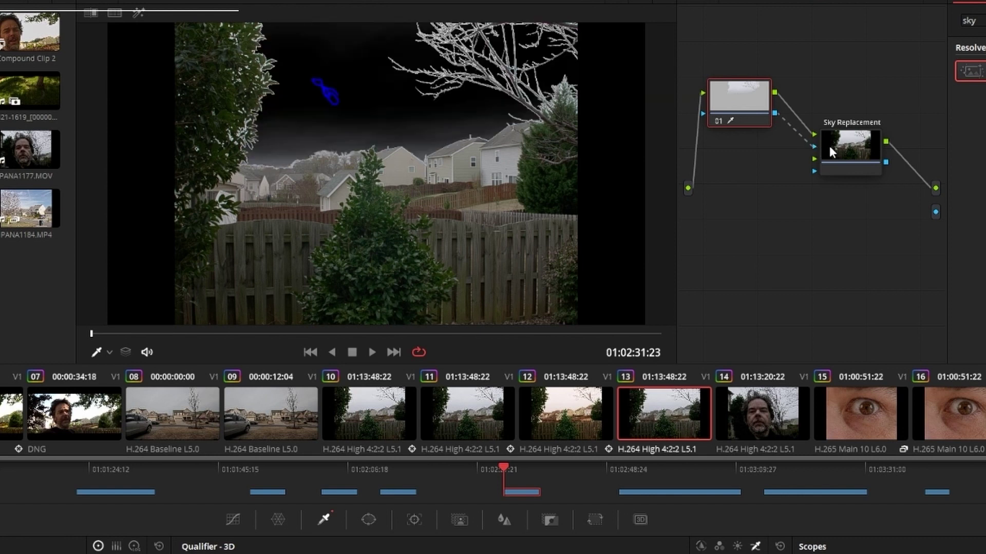
left_click(799, 134)
key("Delete")
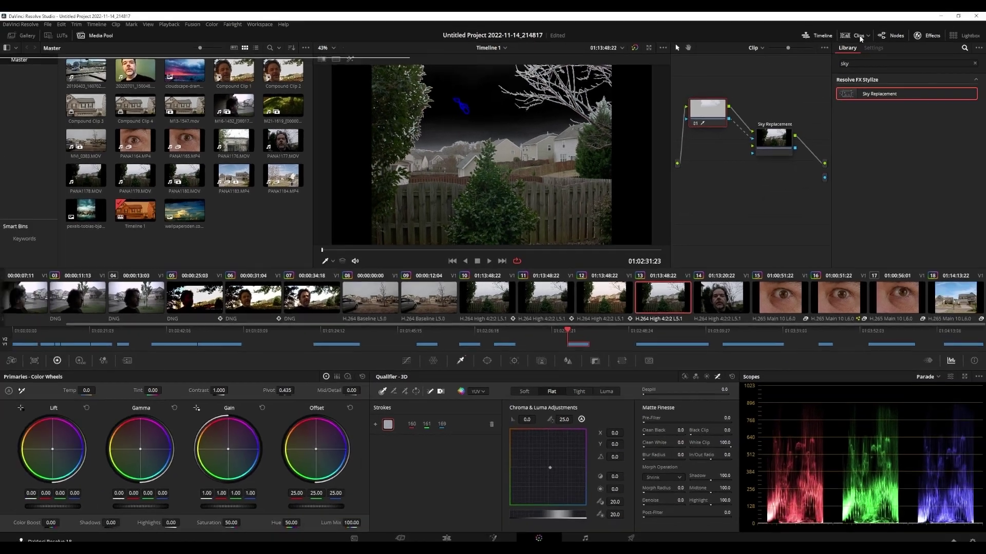
left_click(858, 36)
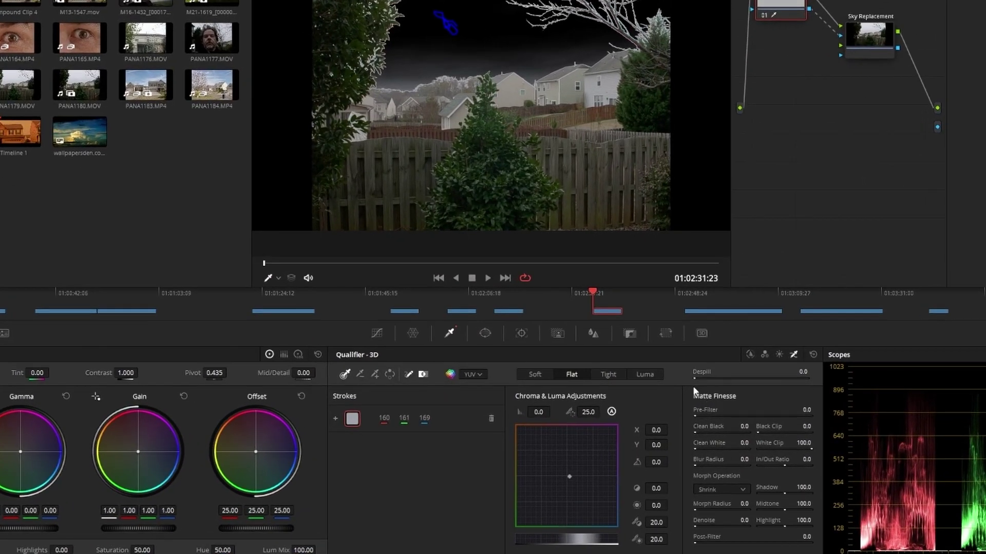
Refine node 01's sky matte with White Clip 74.1, In/Out Ratio 13.7 and Shadow 105.5, leaving Pre-Filter at 0.0.
left_click_drag(701, 416, 717, 416)
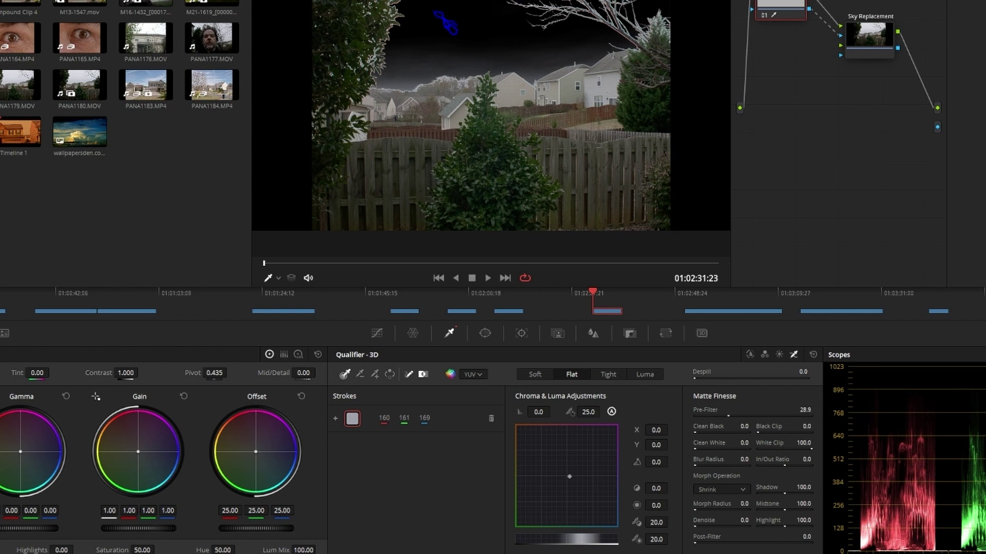
double_click(718, 416)
left_click_drag(810, 447, 773, 446)
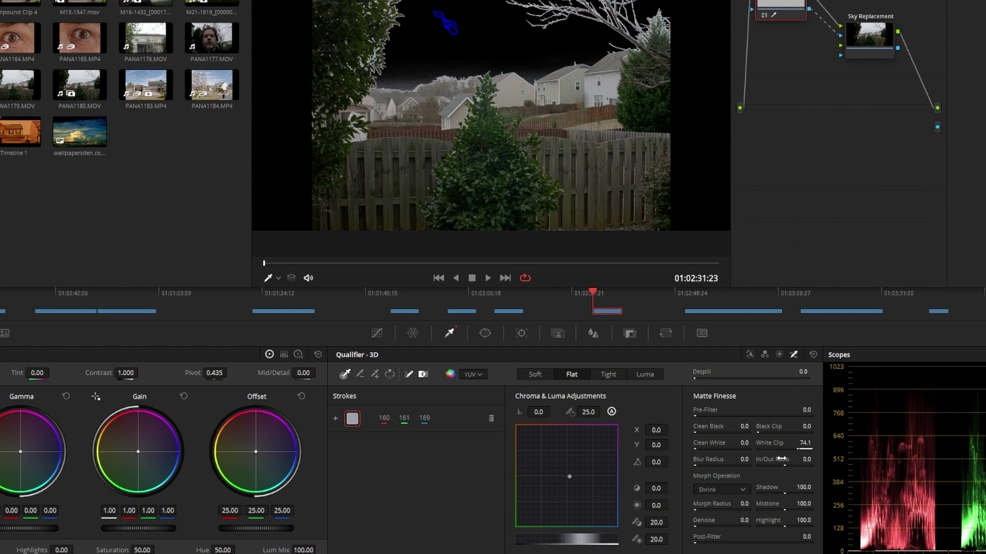
left_click_drag(782, 460, 789, 459)
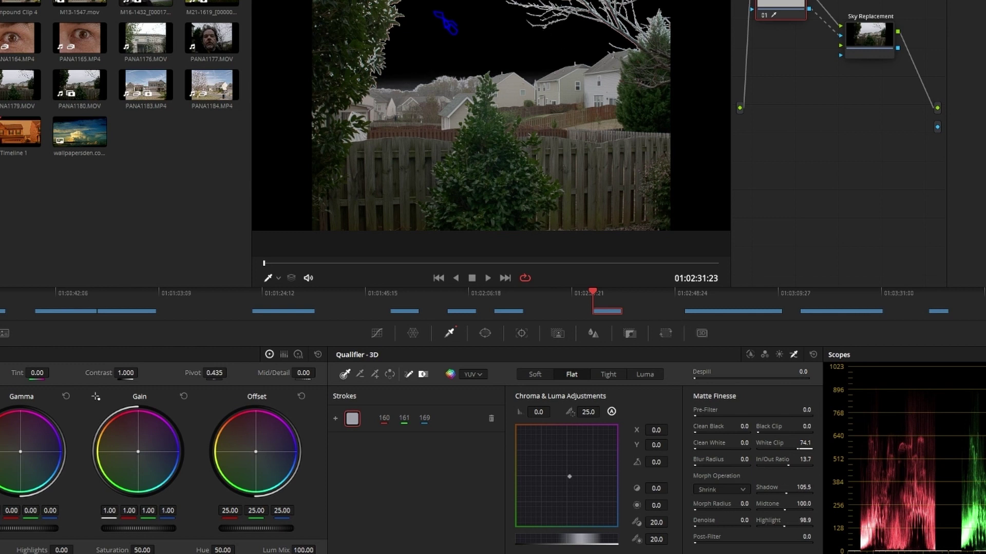
Raise the sky matte's Highlight to 119.8 and soften it with a Post-Filter of about 19.3.
left_click_drag(784, 524, 791, 525)
left_click_drag(699, 543, 719, 542)
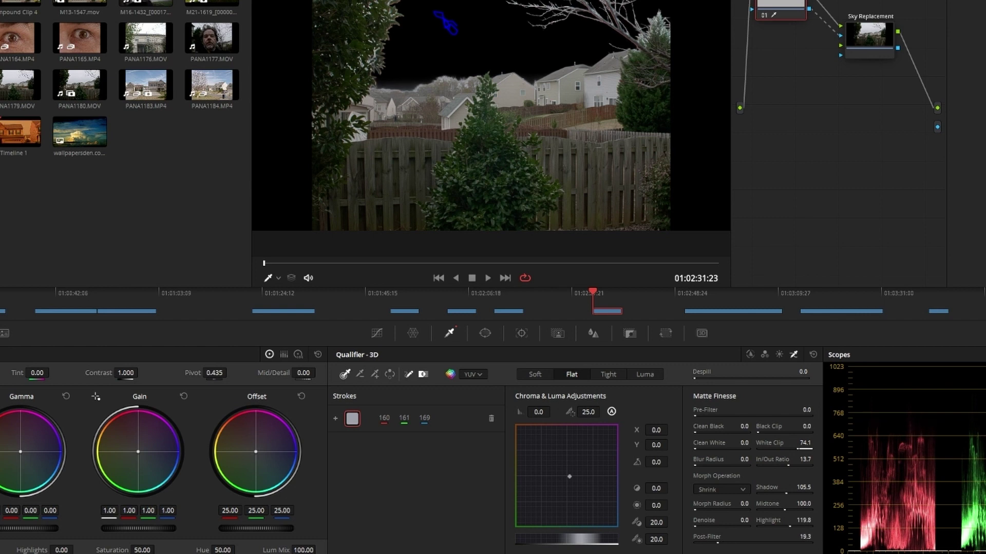
left_click_drag(715, 542, 719, 542)
left_click_drag(719, 543, 719, 543)
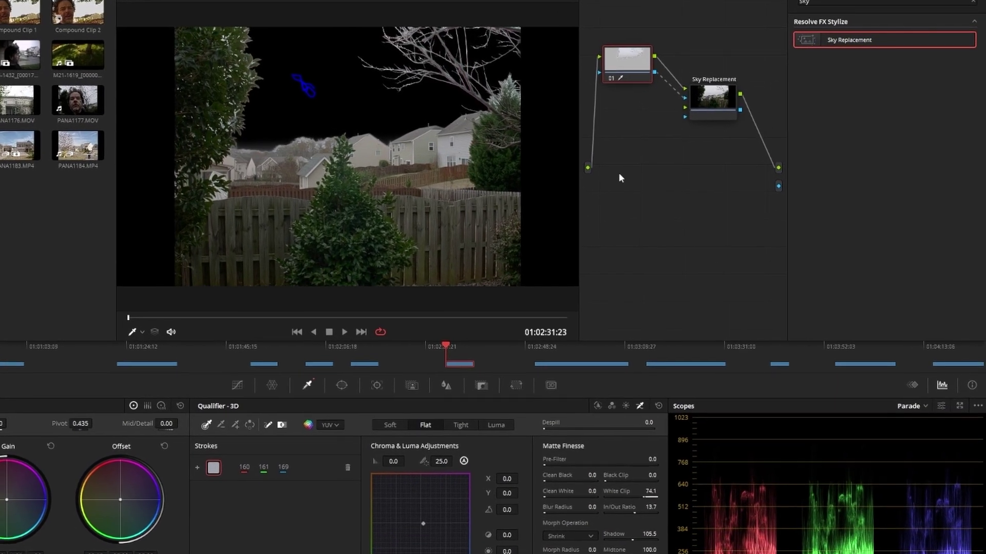
Preview the mask in the Sky Replacement node and try refining it to about 0.403.
left_click(778, 135)
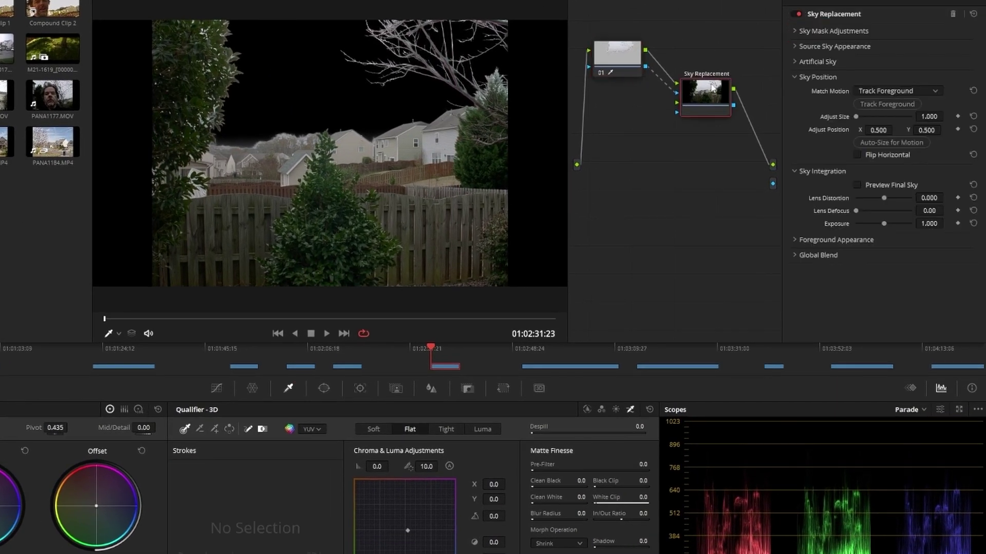
left_click(797, 30)
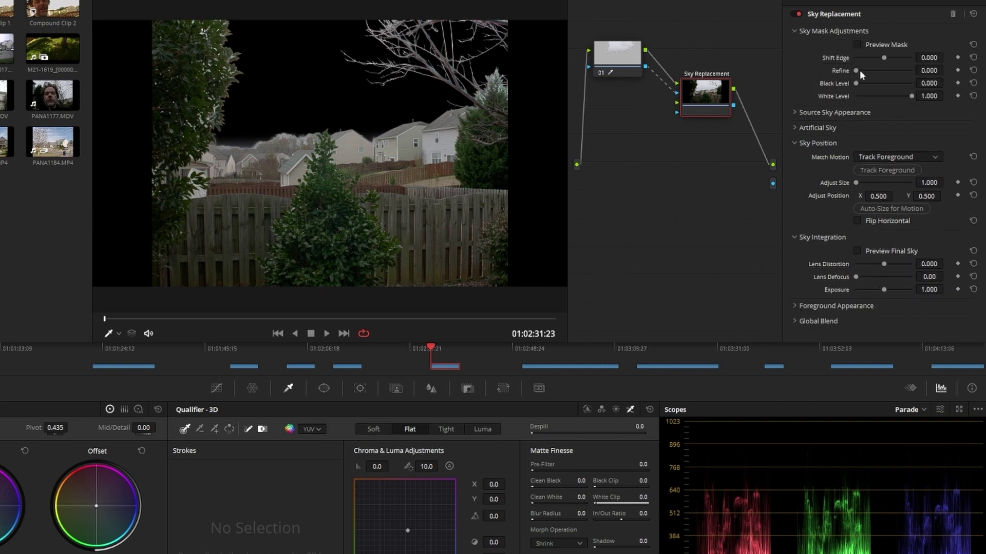
mouse_move(855, 70)
left_mouse_down()
mouse_move(953, 75)
mouse_move(832, 79)
mouse_move(854, 75)
left_mouse_up()
left_click(857, 46)
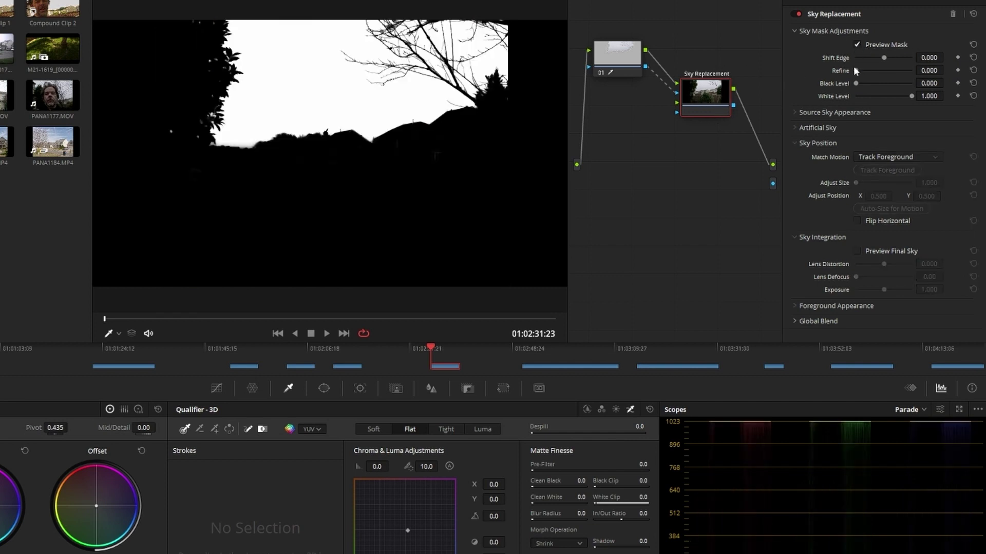
mouse_move(856, 70)
left_mouse_down()
mouse_move(869, 70)
mouse_move(856, 71)
left_mouse_up()
mouse_move(856, 71)
left_mouse_down()
mouse_move(873, 71)
mouse_move(855, 71)
left_mouse_up()
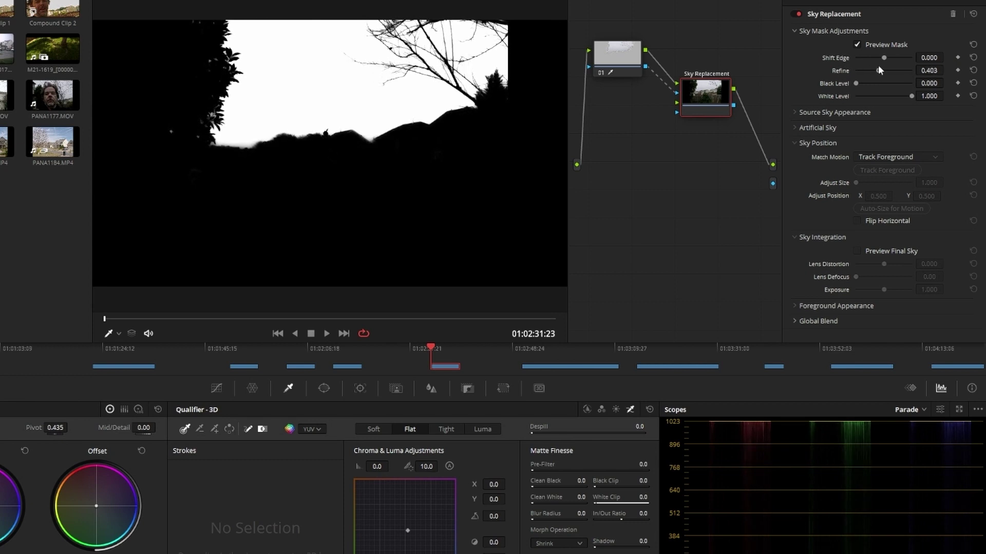
left_click(857, 44)
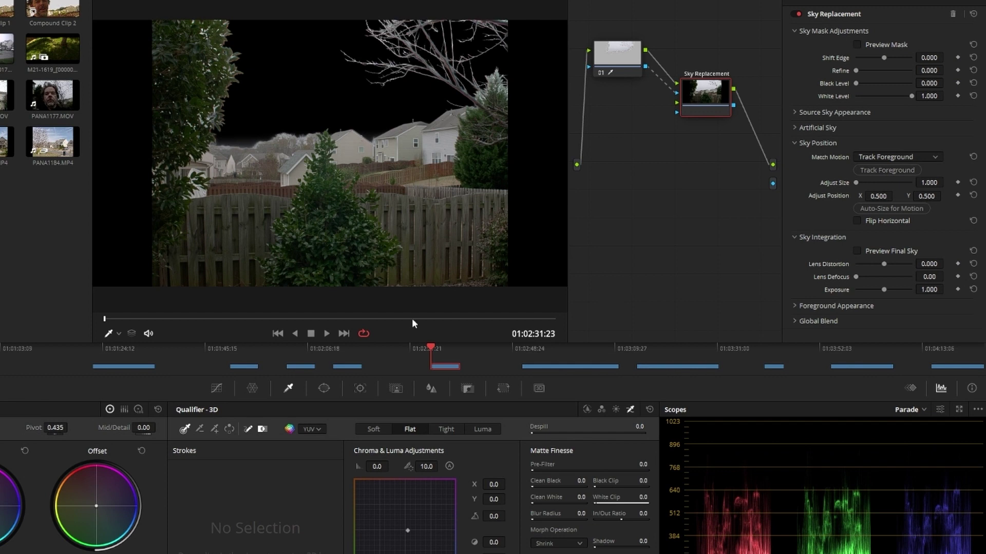
Preview the artificial sky in the Sky Replacement node and set its Sky Opacity to 1.000.
left_click_drag(625, 67, 628, 76)
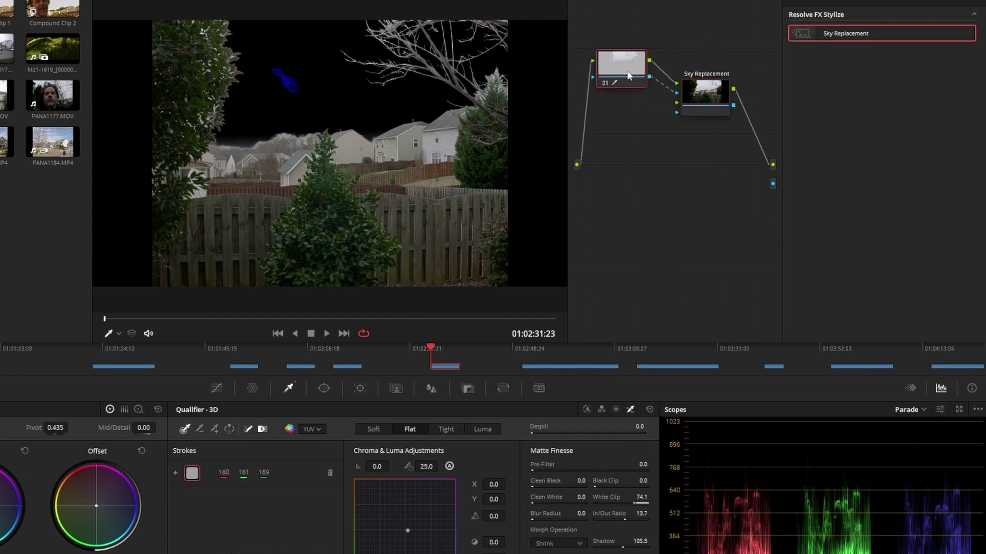
left_click_drag(703, 93, 702, 89)
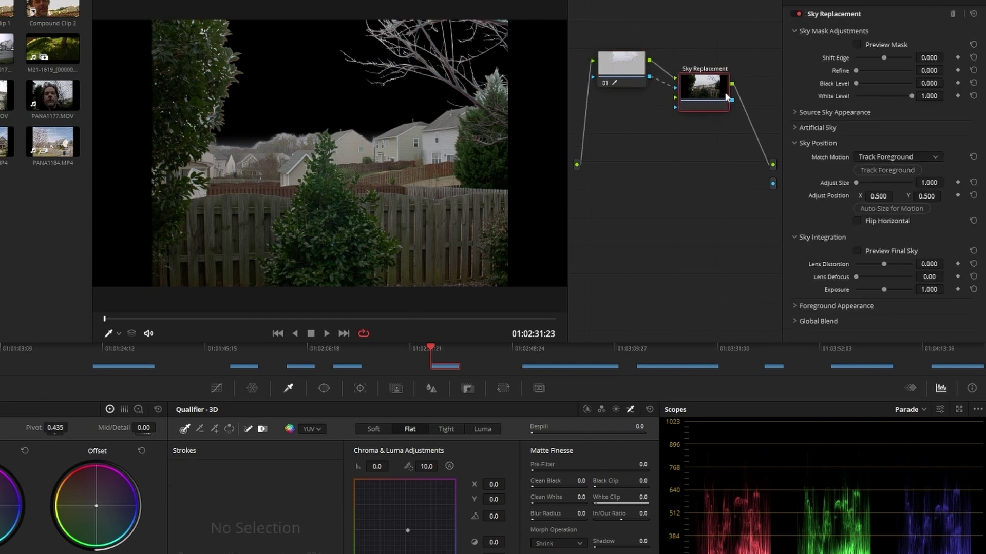
left_click(794, 127)
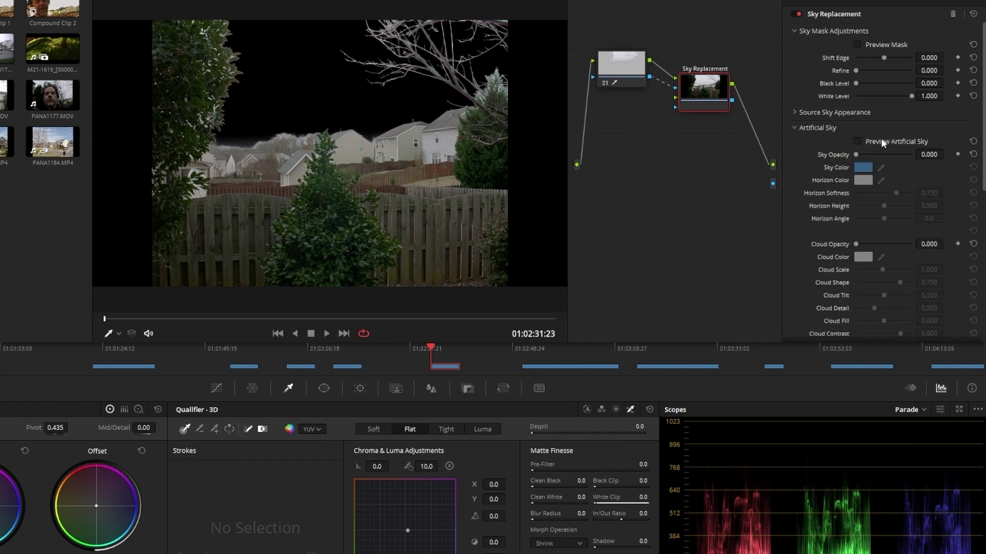
left_click(856, 141)
left_click(856, 141)
left_click(856, 141)
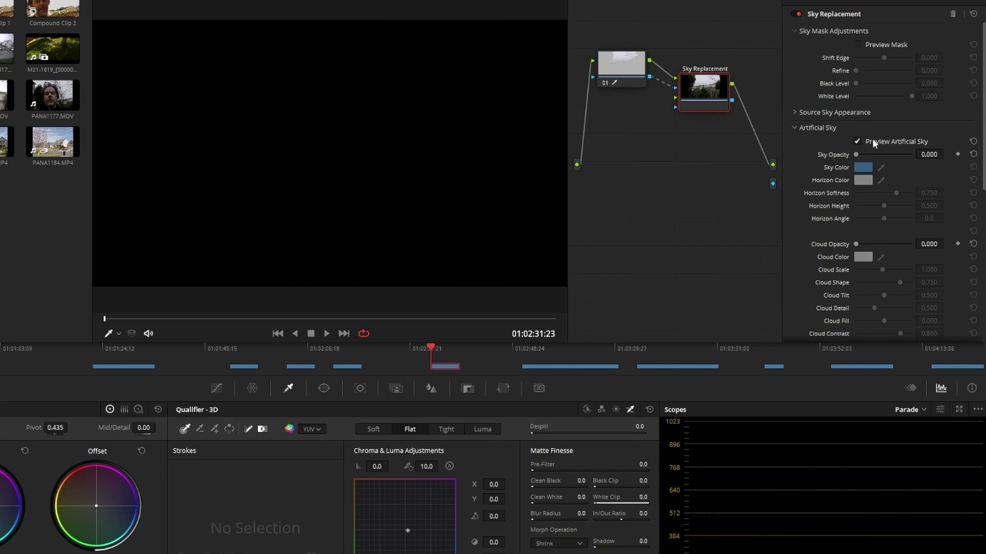
left_click(857, 142)
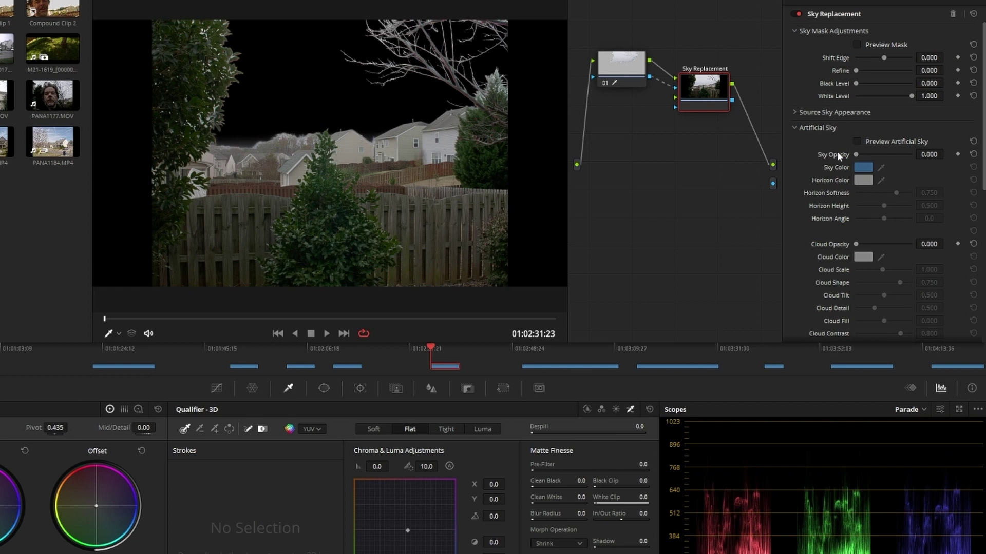
left_click_drag(855, 154, 944, 153)
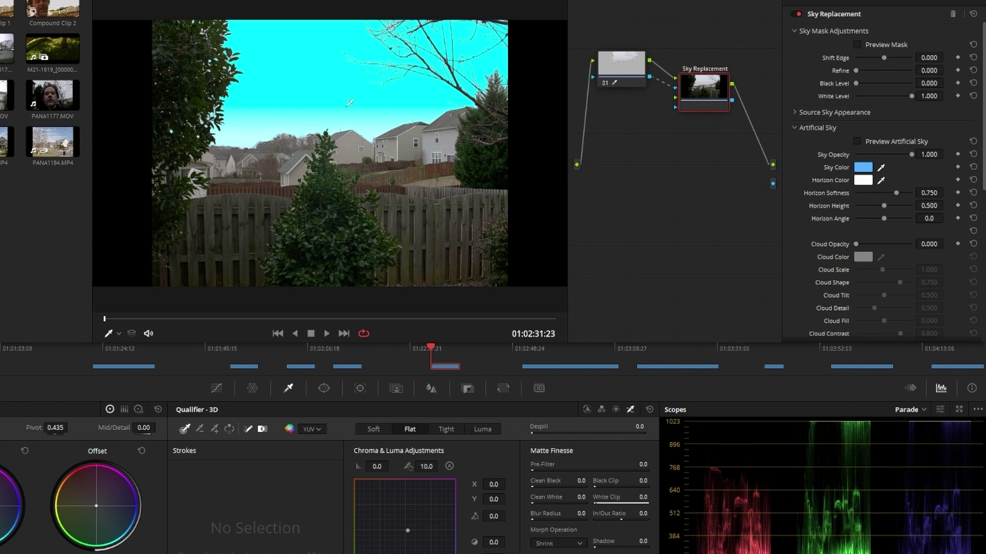
Play the clip to check the blue sky, and set the artificial sky's Horizon Softness to 1.000.
key("space")
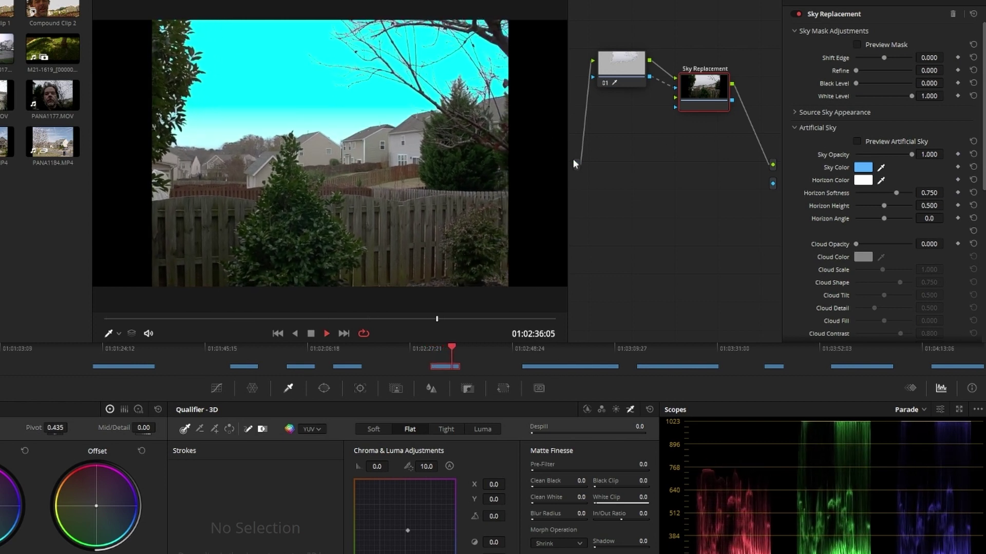
key("space")
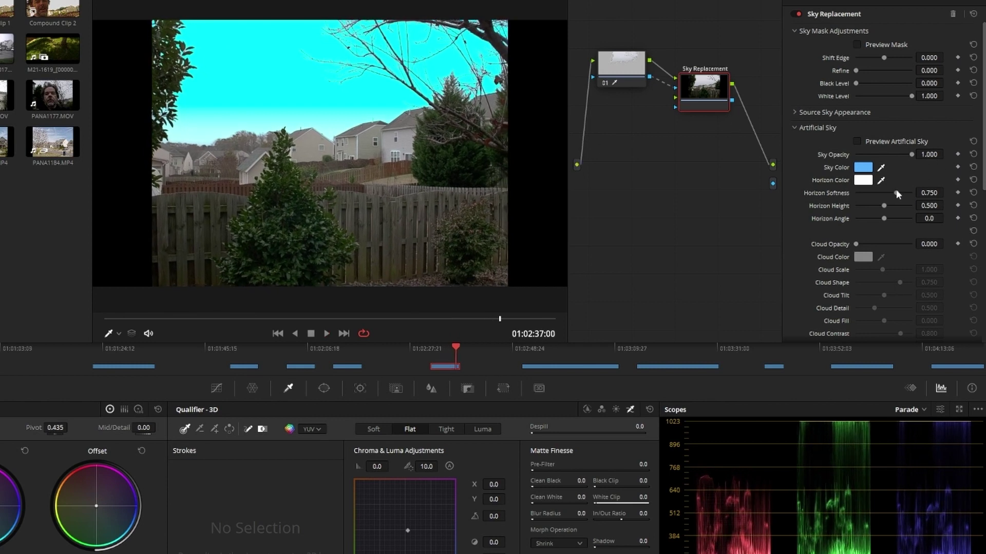
left_click_drag(898, 192, 925, 191)
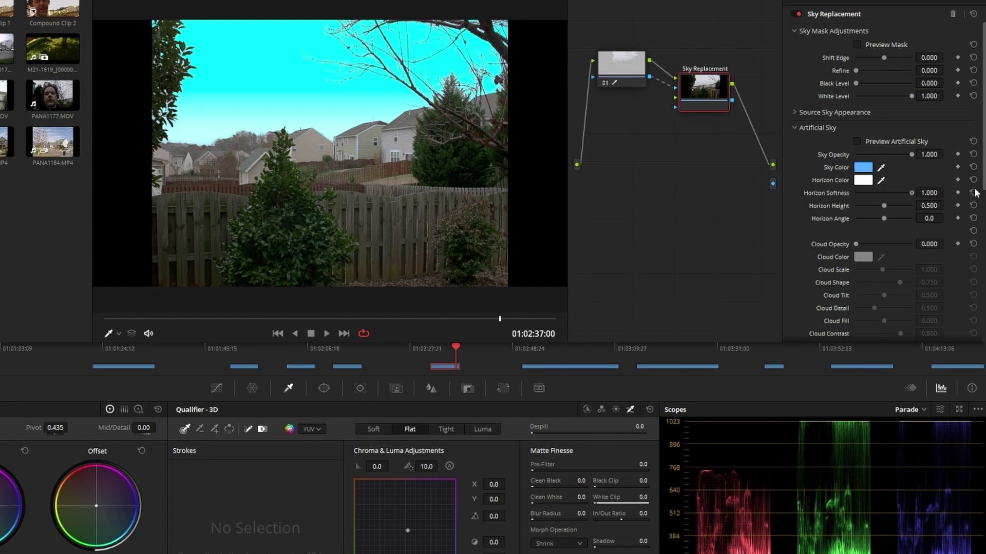
Change the artificial sky's horizon color to light pink, #ffb2b3.
left_click(863, 181)
left_click_drag(345, 177, 620, 141)
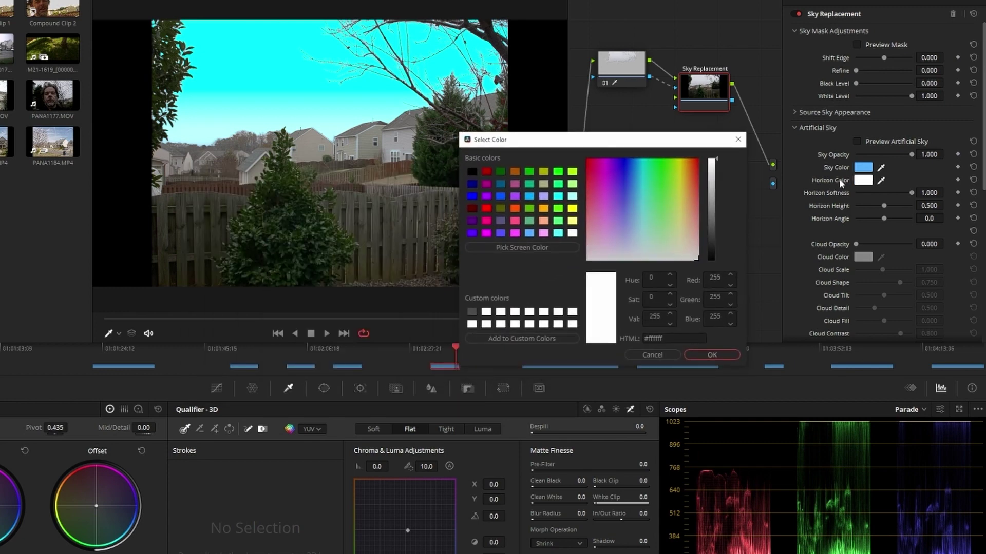
left_click_drag(637, 256, 588, 230)
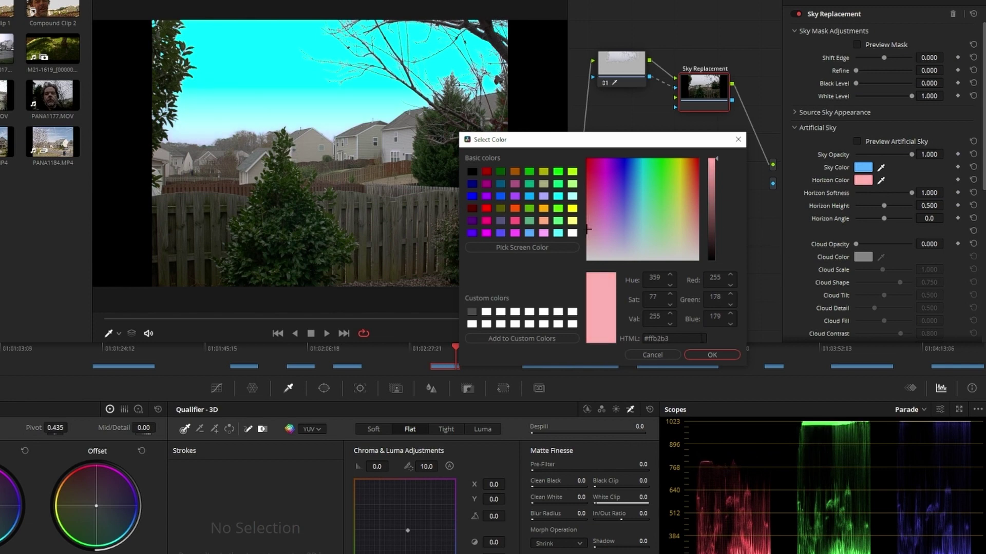
left_click(707, 355)
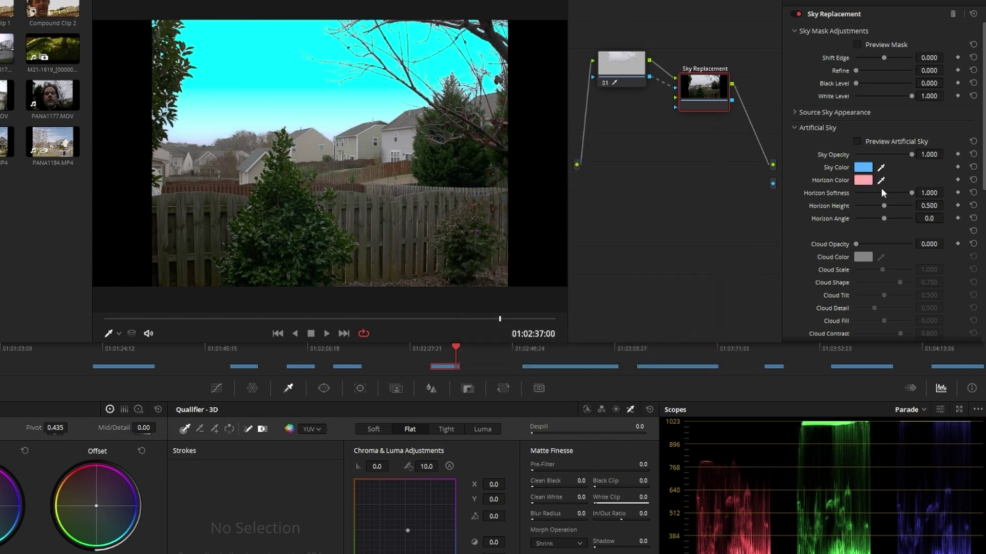
Darken the artificial sky's color to blue #408bc5 and set the Horizon Height to 0.514.
left_click(863, 168)
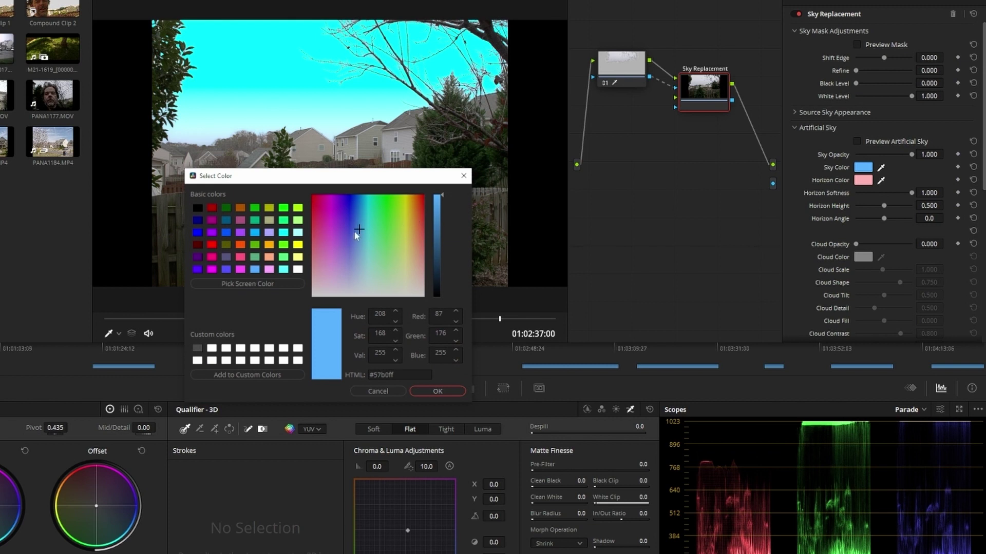
left_click_drag(354, 232, 360, 229)
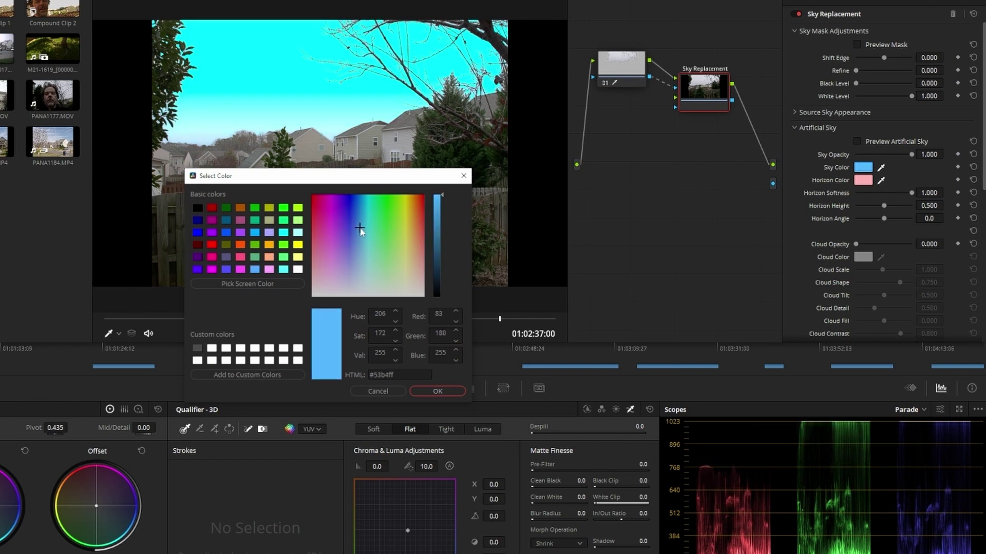
left_click_drag(443, 193, 445, 217)
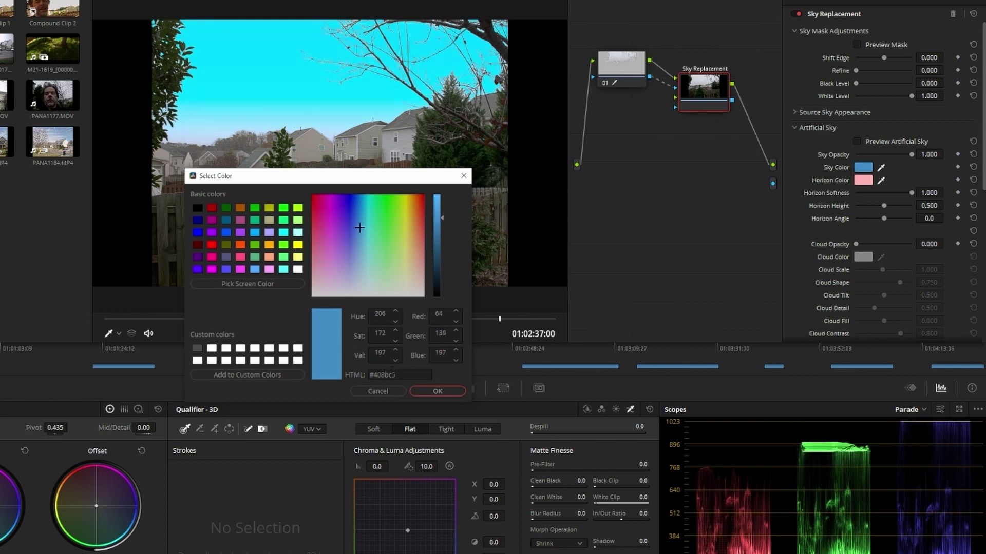
left_click(433, 393)
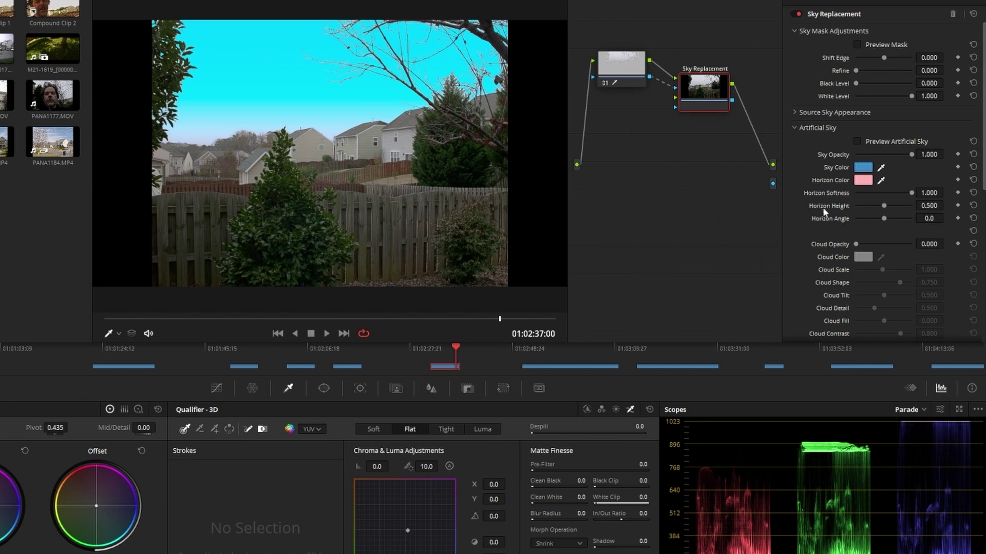
mouse_move(883, 206)
left_mouse_down()
mouse_move(900, 205)
mouse_move(876, 207)
mouse_move(884, 205)
left_mouse_up()
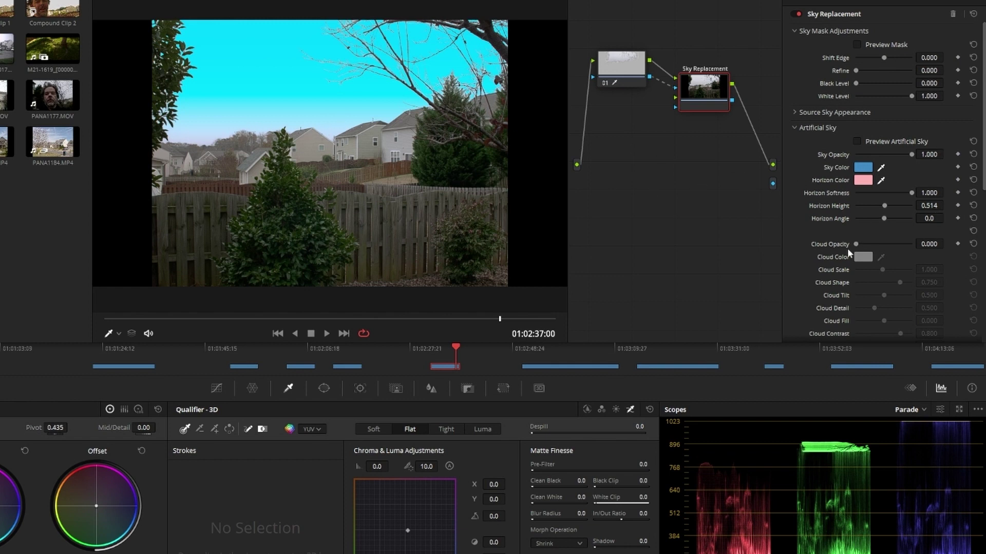
Add clouds to the artificial sky with opacity 0.614, shape 0.227, detail 0.622, fill -0.193 and contrast 0.927.
left_click_drag(855, 241, 890, 244)
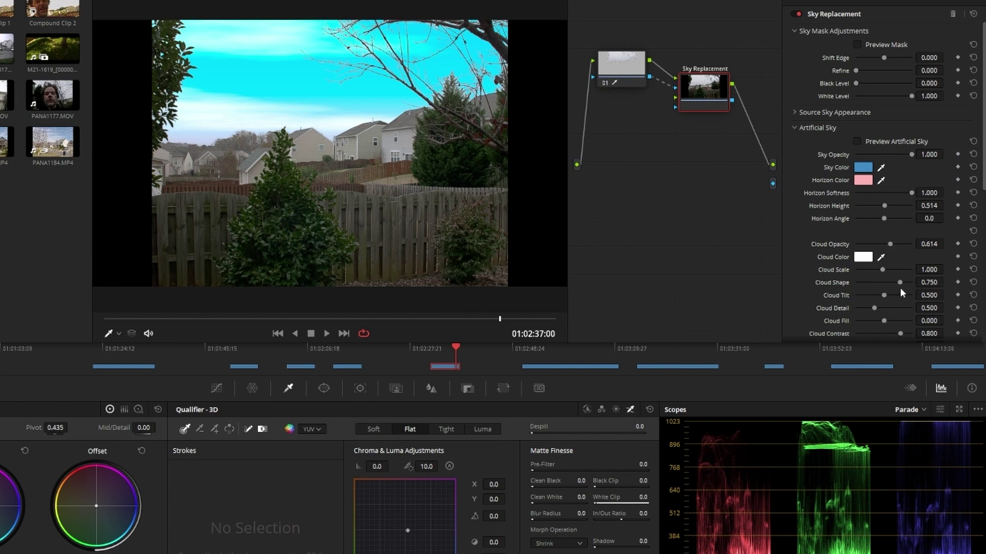
left_click_drag(908, 282, 868, 279)
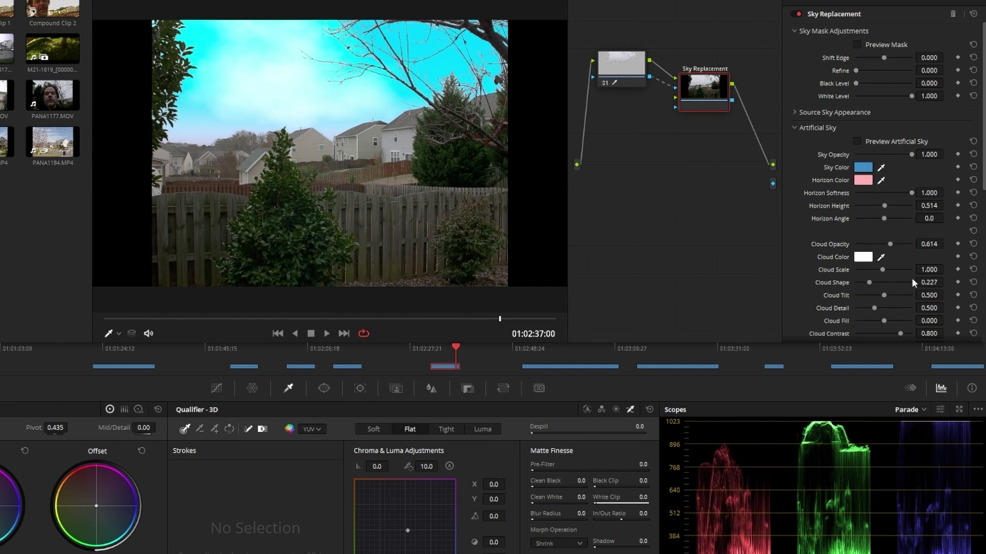
mouse_move(873, 307)
left_mouse_down()
mouse_move(940, 307)
mouse_move(809, 312)
mouse_move(883, 307)
left_mouse_up()
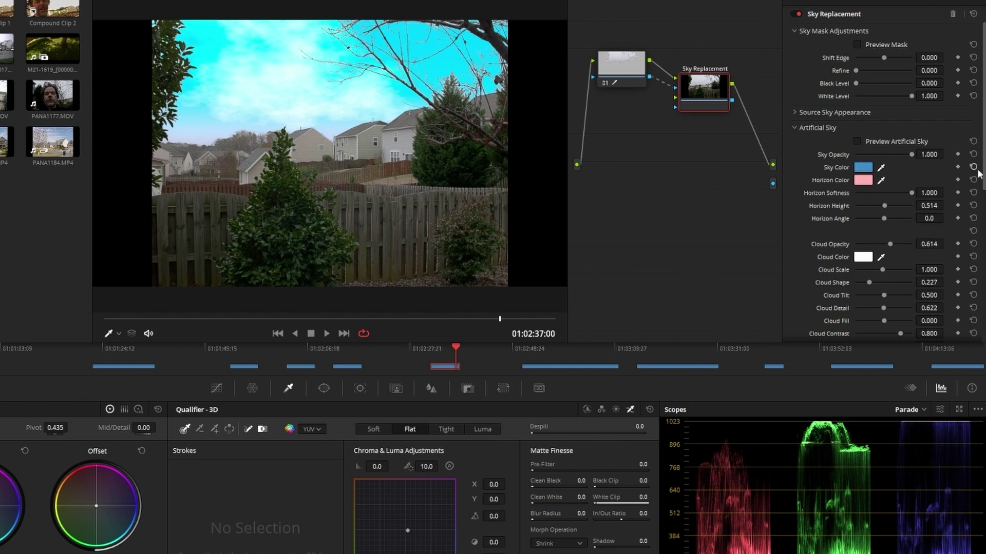
scroll(924, 205, "down", 2)
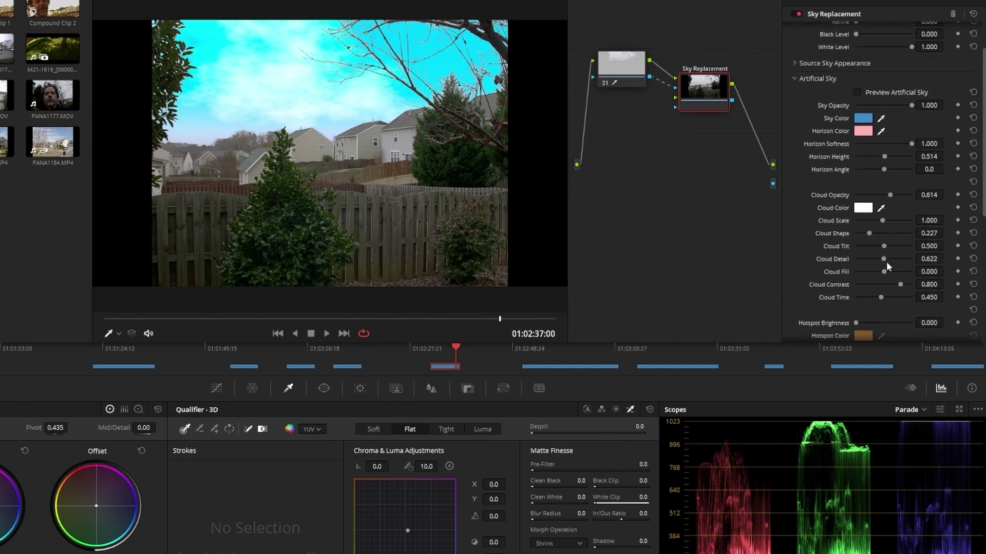
left_click_drag(877, 274, 907, 253)
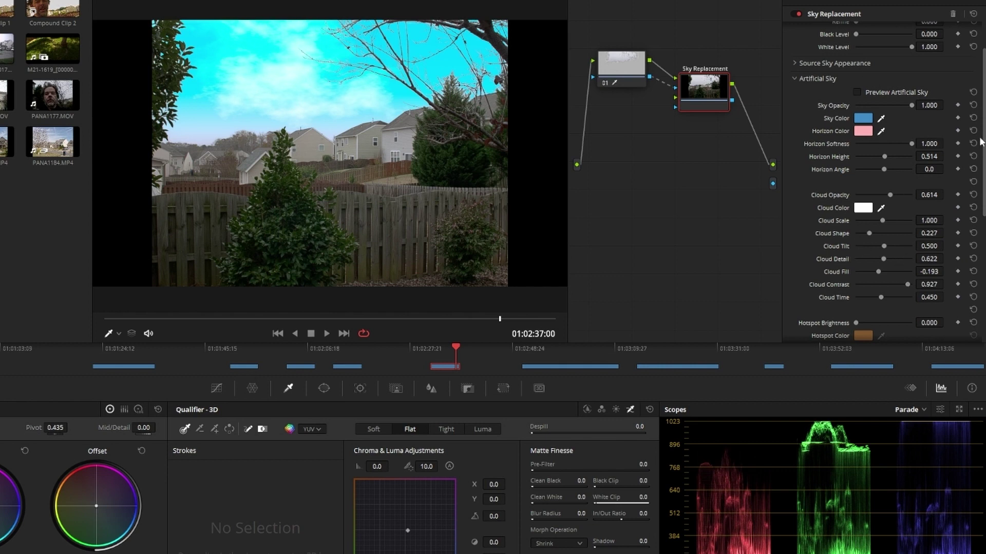
Try a sky hotspot at brightness 0.478, preview it in red #f42121, cancel that color and return the brightness to 0.000.
scroll(880, 179, "down", 3)
scroll(881, 179, "down", 1)
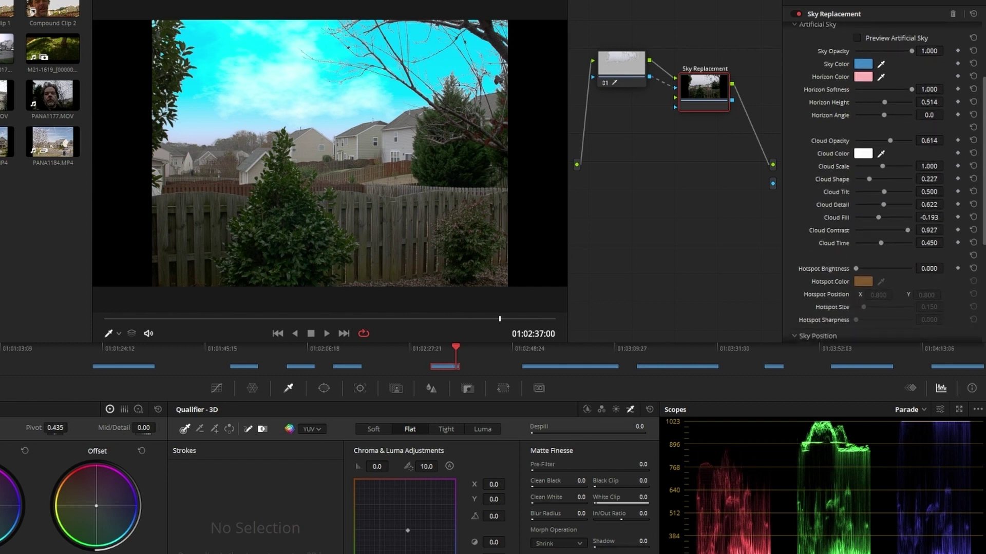
scroll(858, 203, "down", 4)
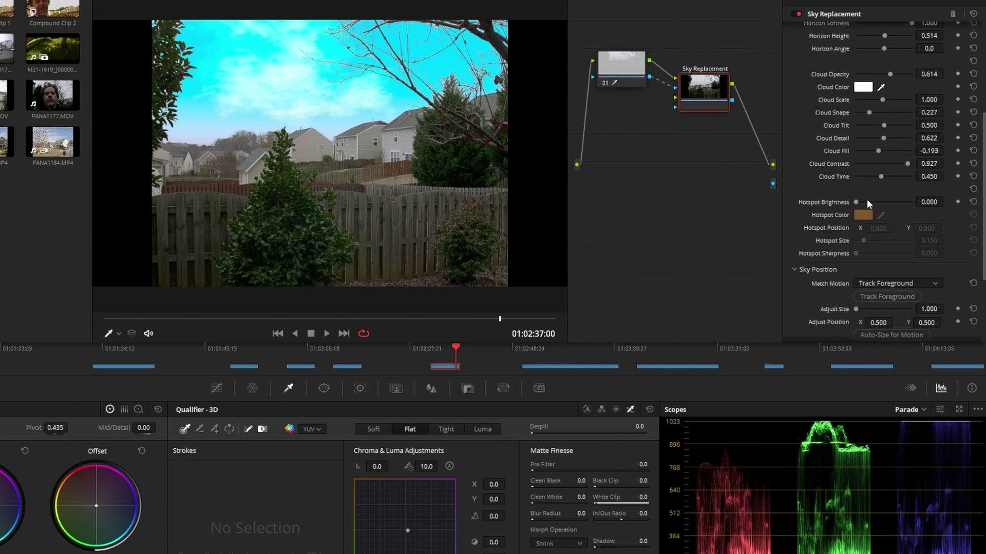
mouse_move(857, 202)
left_mouse_down()
mouse_move(895, 201)
mouse_move(863, 206)
left_mouse_up()
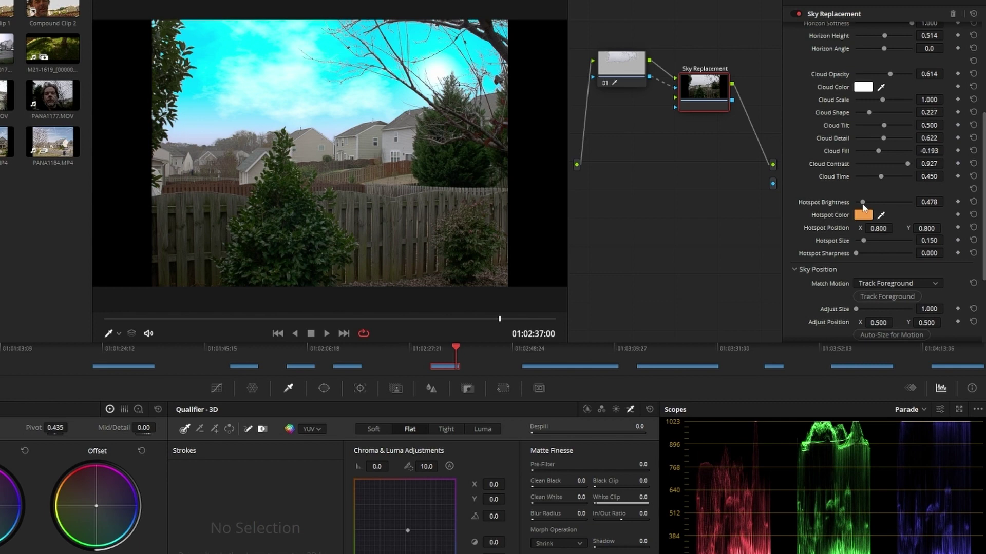
left_click(863, 215)
left_click(398, 222)
left_click_drag(404, 224, 436, 205)
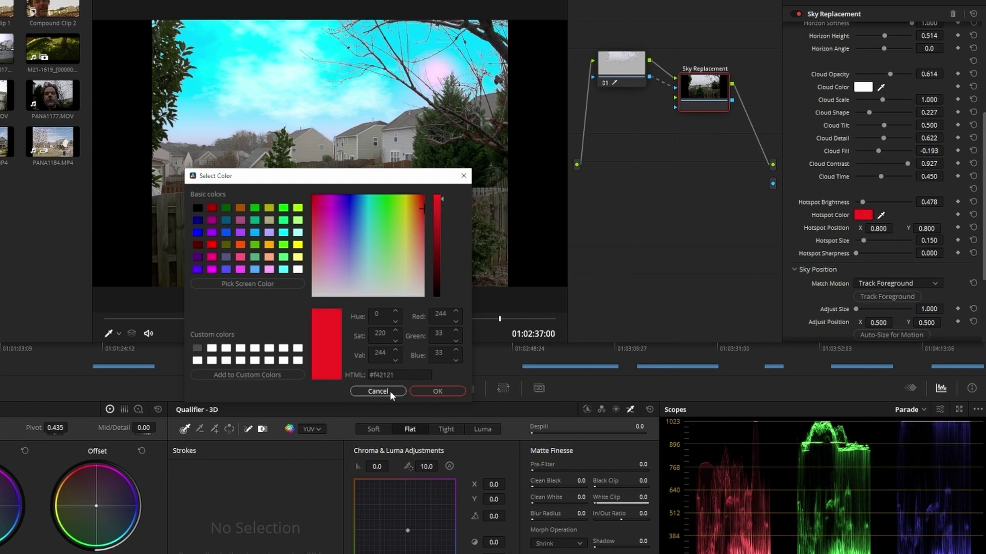
left_click(393, 390)
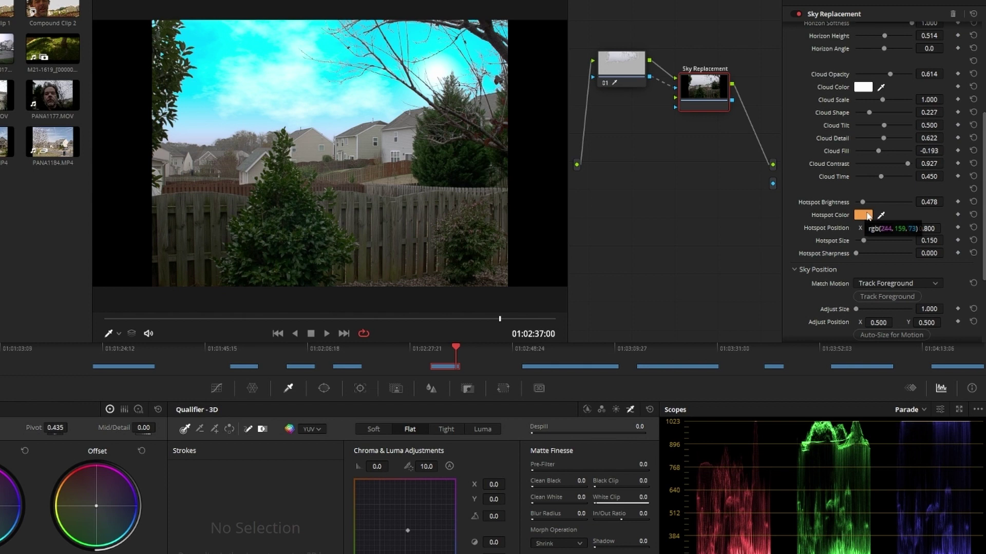
left_click_drag(862, 202, 797, 199)
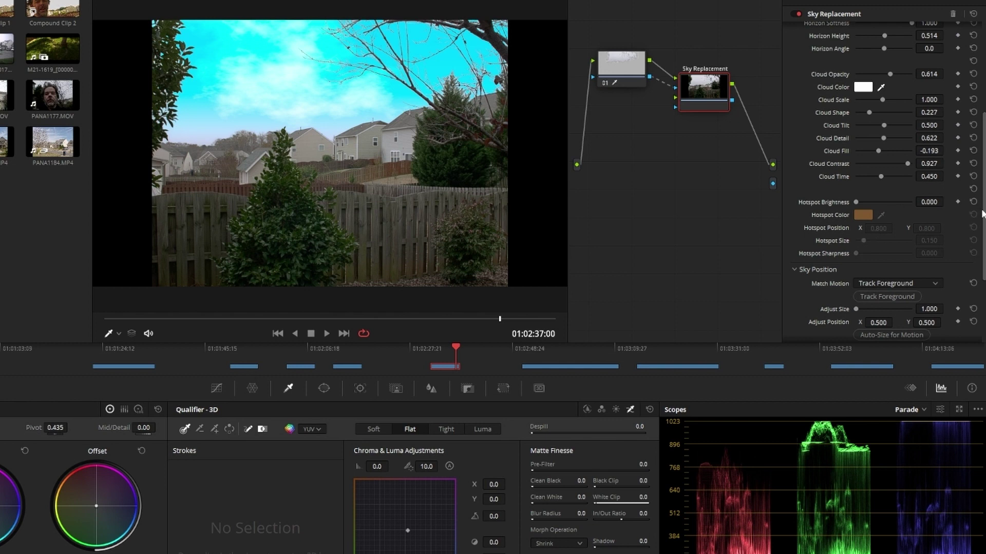
Play the clip to check how the clouds move, and track the foreground to match the sky's motion.
scroll(982, 213, "down", 4)
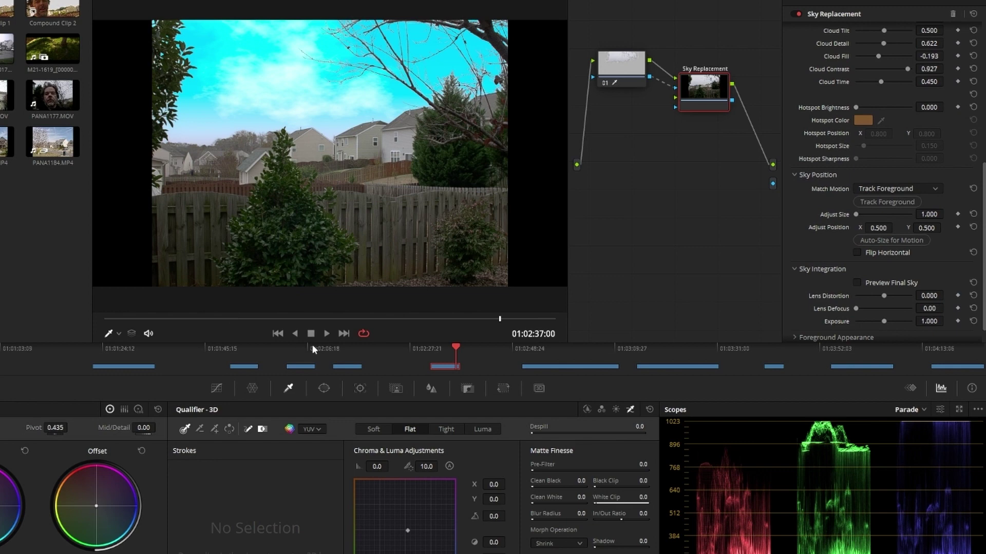
left_click(325, 334)
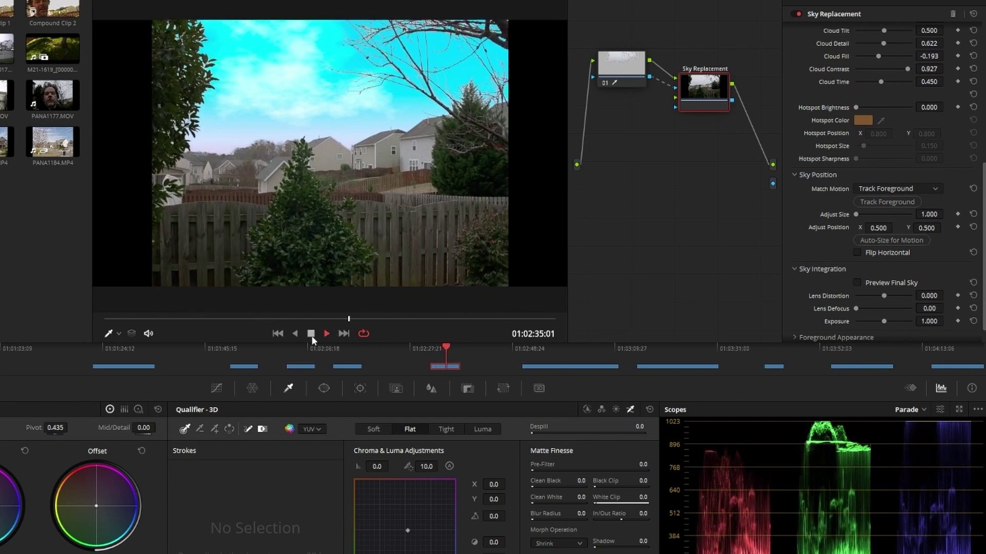
left_click(311, 334)
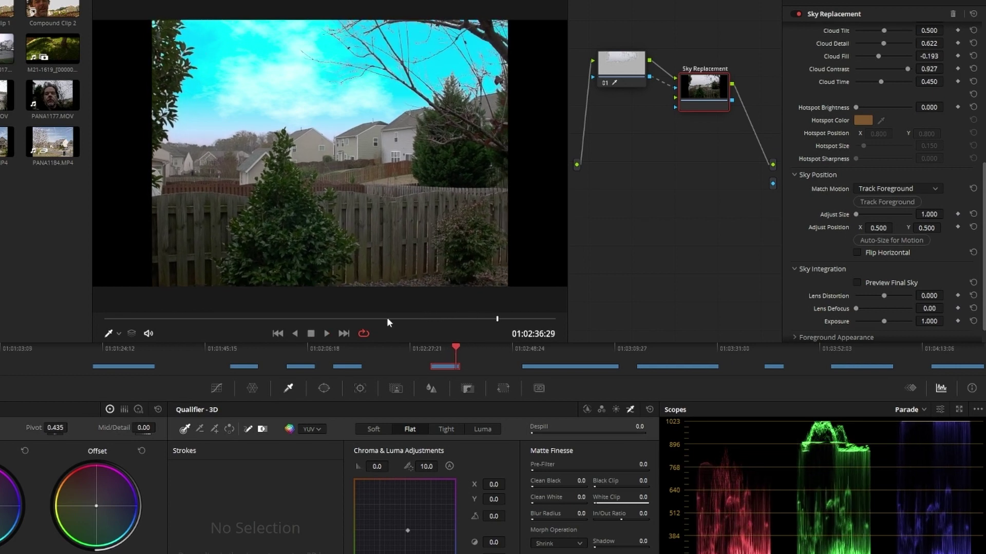
left_click(884, 201)
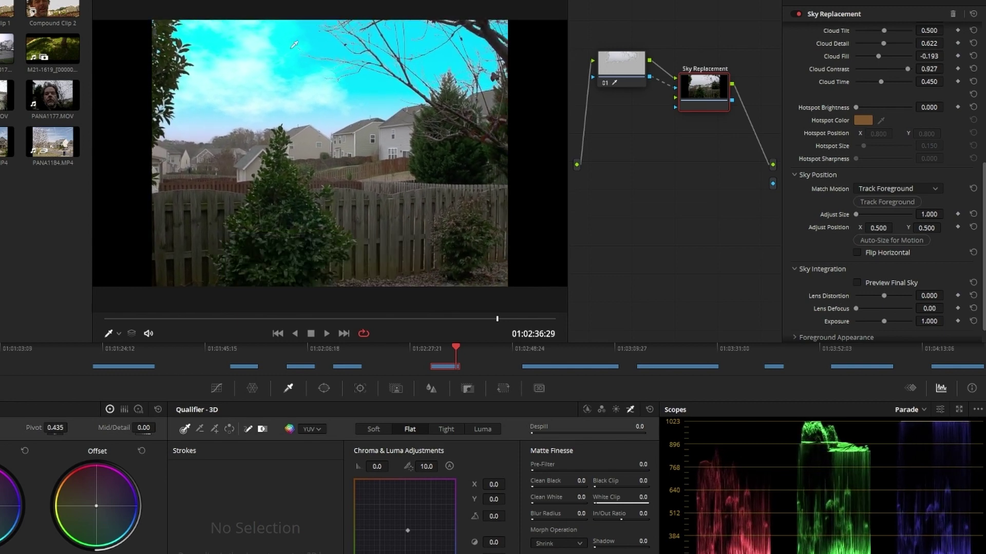
Play back the tracked sky, auto-size it for motion, and replay the clip to check its edges.
left_click(324, 333)
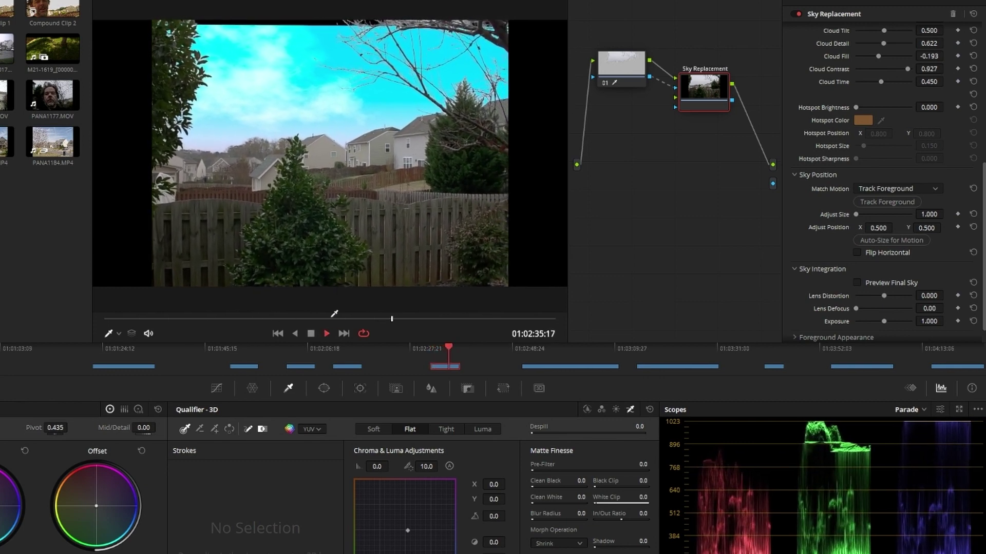
left_click(314, 334)
left_click(895, 240)
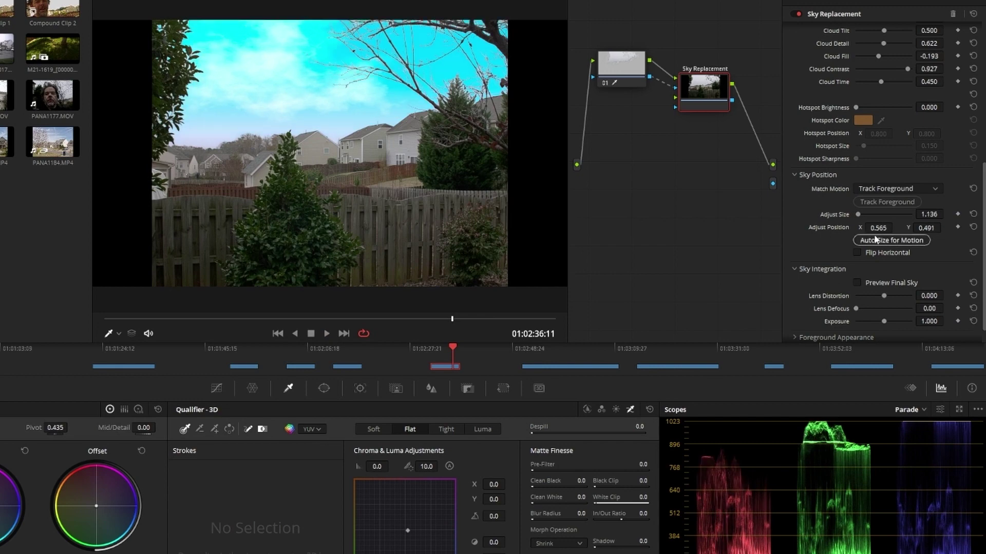
left_click(328, 334)
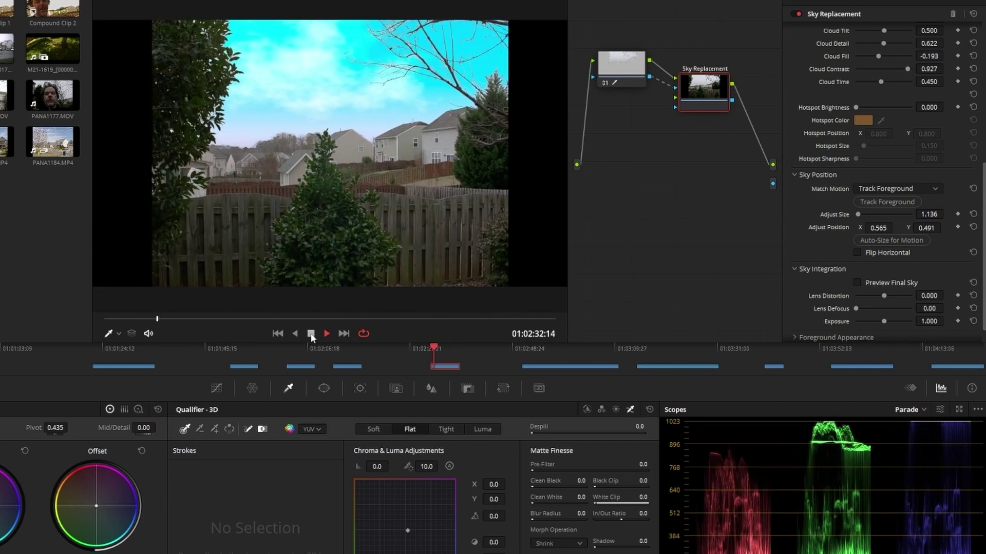
left_click(311, 334)
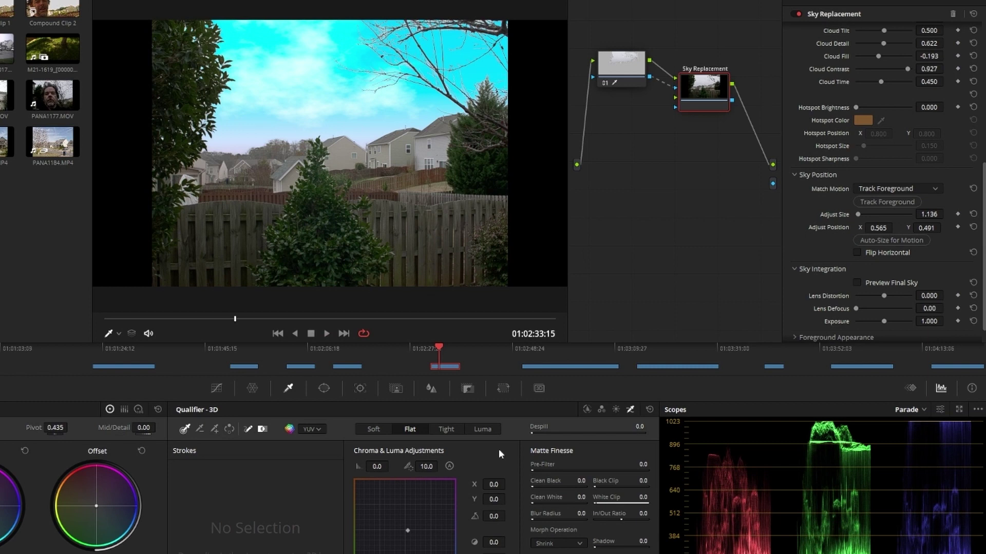
Compare the clip with and without its grade, and move the Sky Replacement node lower in the node graph.
key("shift+d")
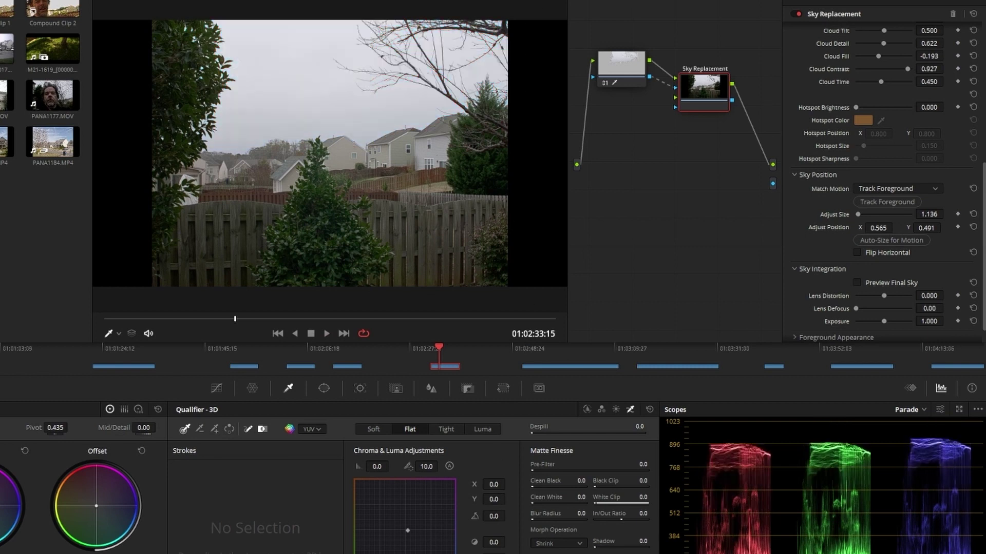
key("shift+d")
key("shift+d")
key("shift+d")
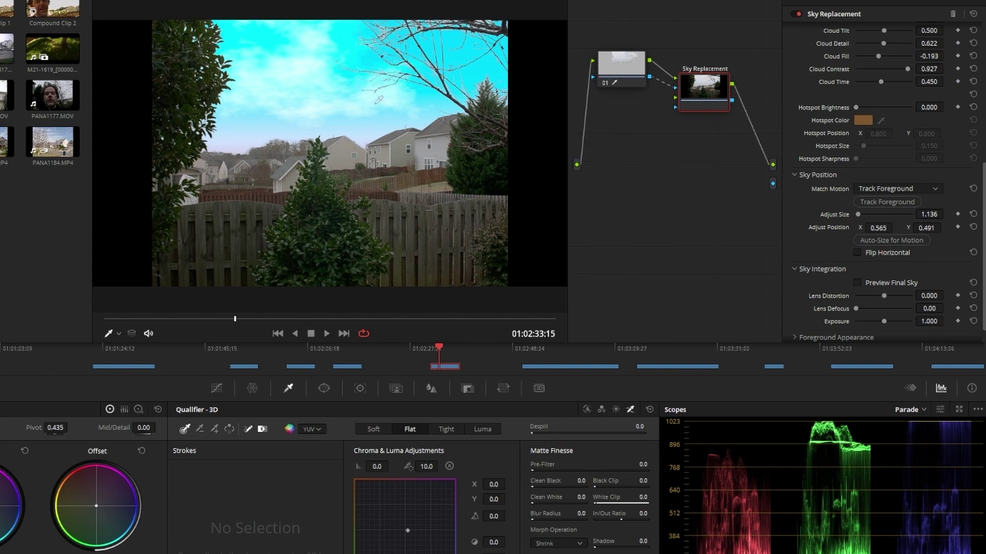
left_click_drag(713, 100, 730, 174)
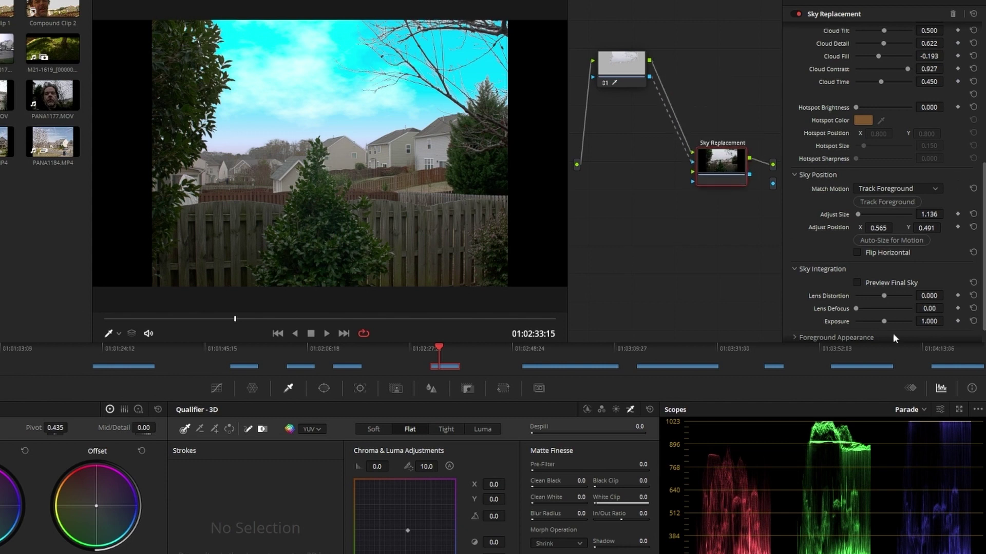
Enable Adjust Foreground, try the Globally Applied and Match Horizon auto adaptations, and set Auto Adaptation to None.
scroll(873, 292, "down", 1)
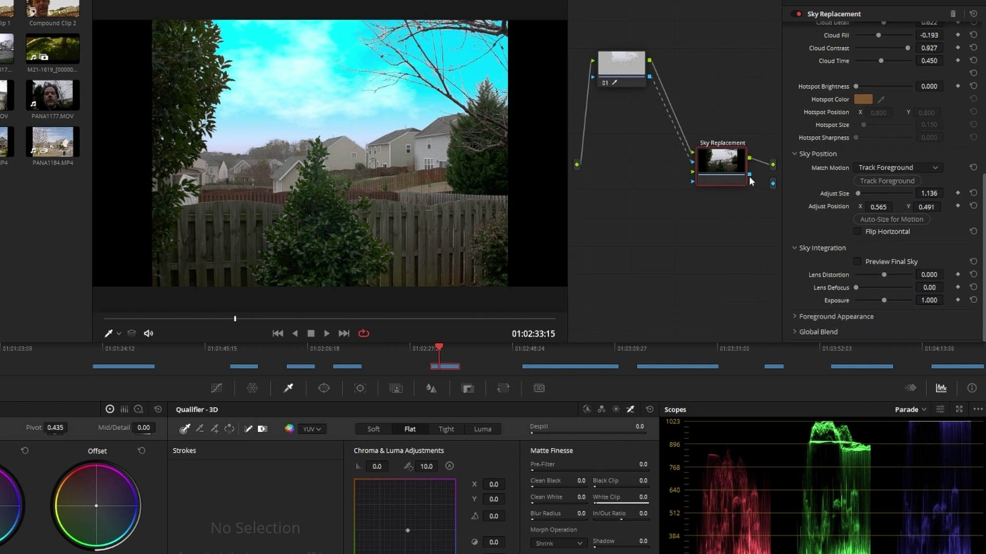
left_click(799, 316)
scroll(972, 278, "down", 2)
left_click(864, 226)
left_click(902, 239)
left_click(898, 264)
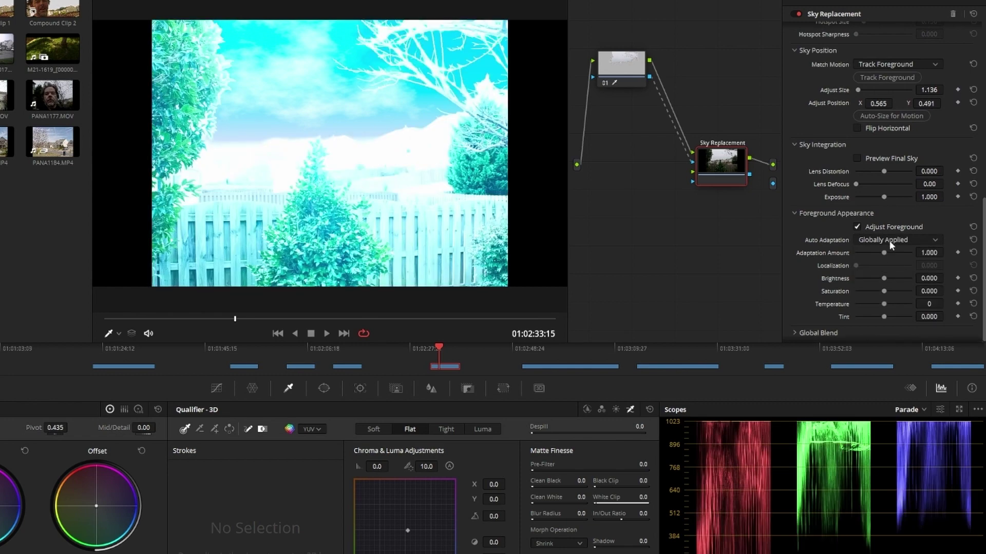
left_click(893, 239)
left_click(887, 268)
left_click(884, 241)
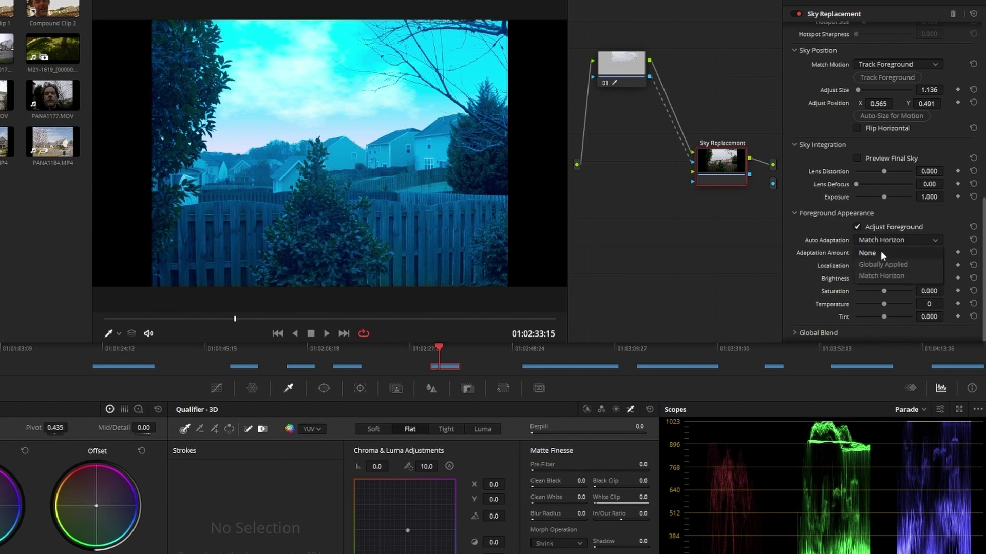
left_click(880, 252)
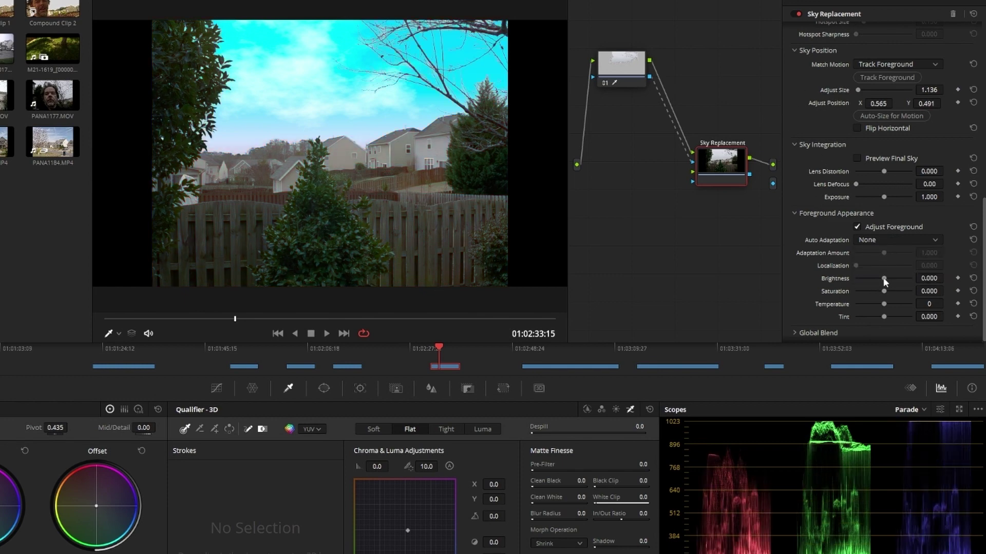
Set the foreground's brightness to 0.041, saturation to 0.500 and temperature to 687, and play the clip to check the look.
left_click_drag(883, 277, 894, 277)
left_click_drag(888, 279, 920, 292)
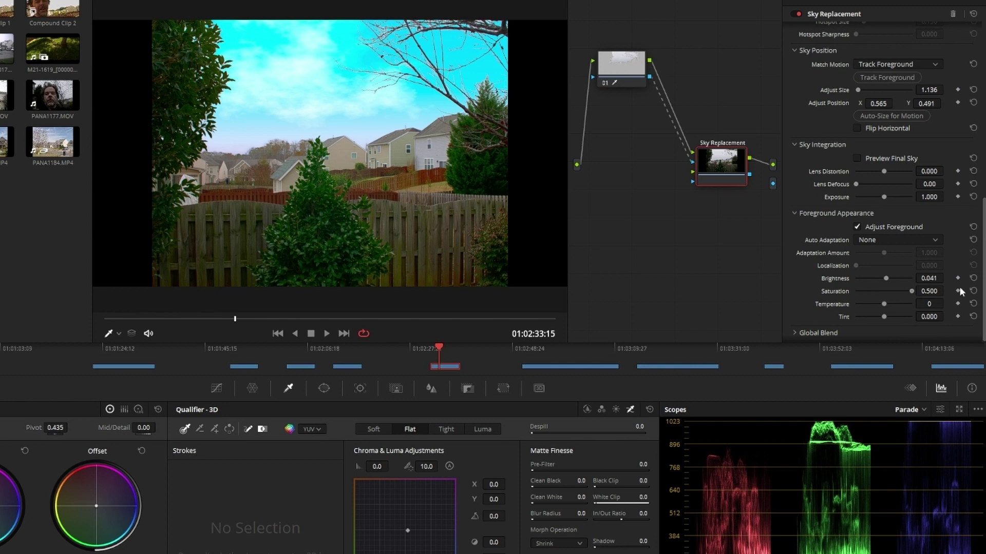
left_click_drag(886, 304, 890, 303)
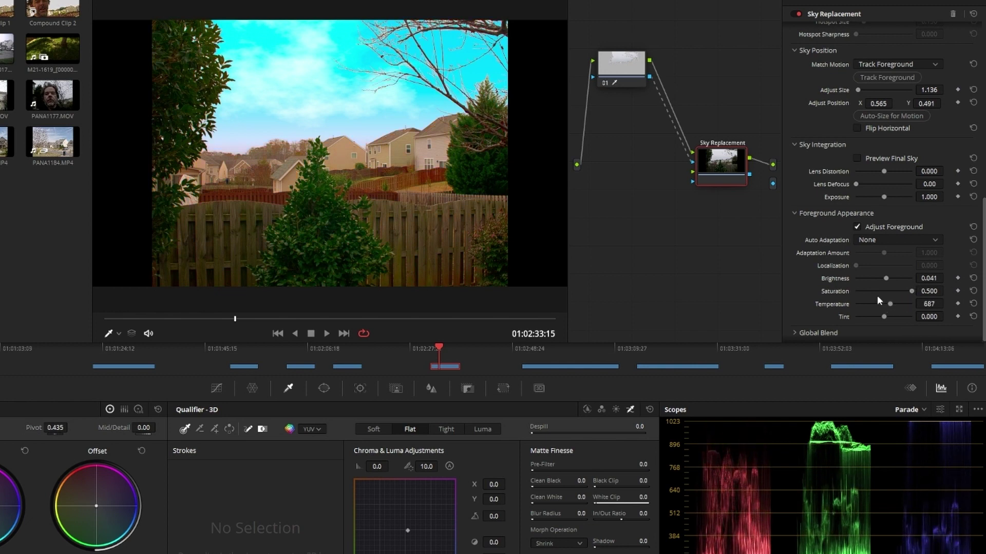
key("space")
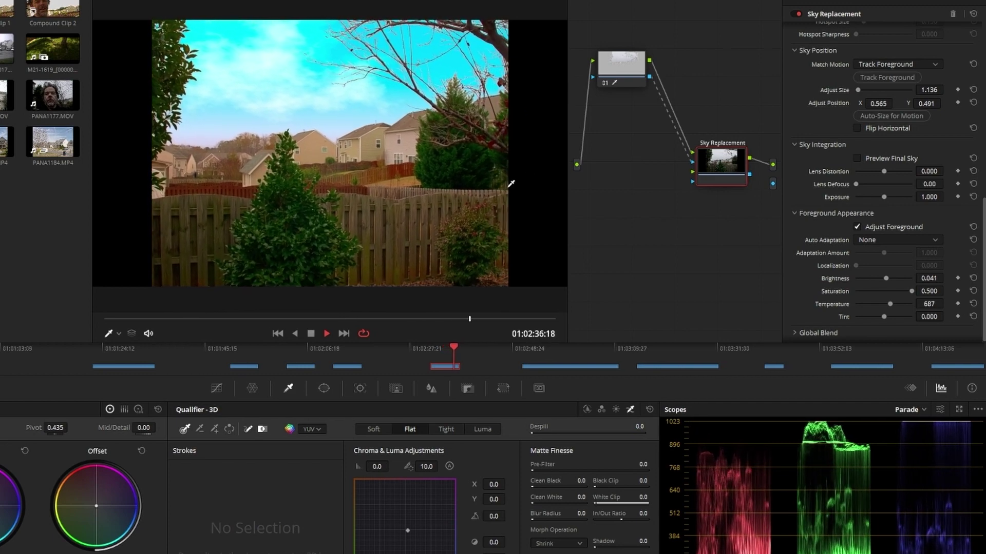
key("space")
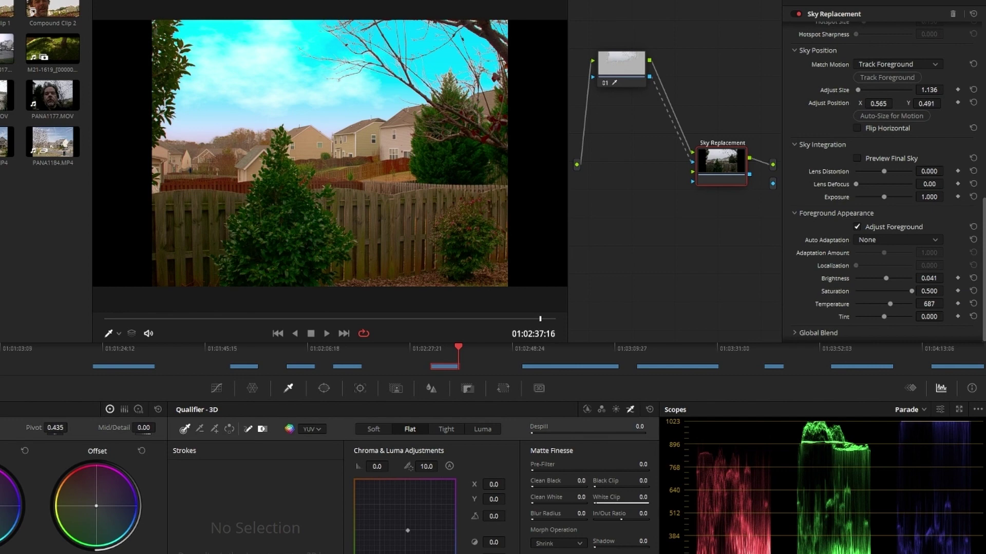
Compare the clip with and without its grade, and inspect the sky's edges along the roofs and branches up close.
key("shift+d")
key("shift+d")
left_click(118, 51)
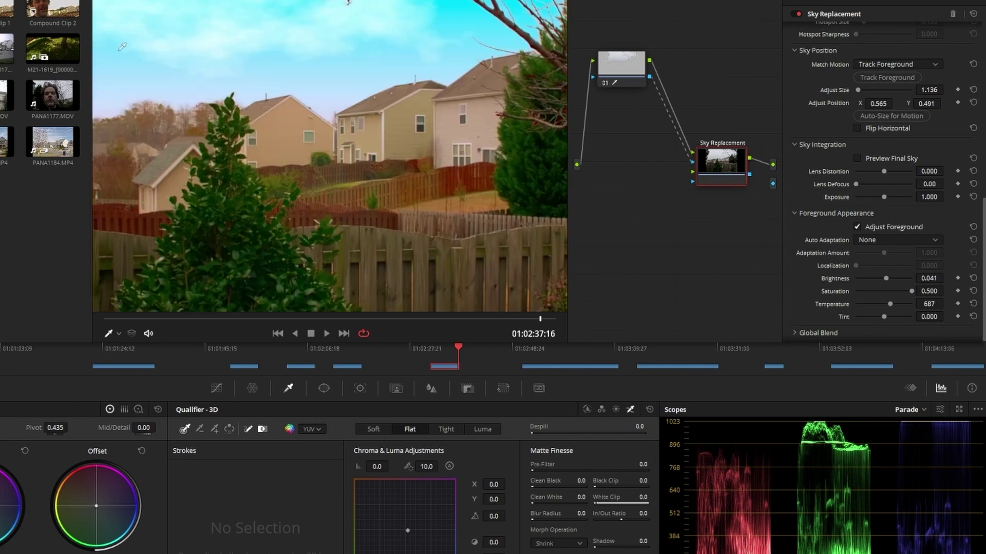
left_click_drag(275, 91, 267, 251)
left_click_drag(289, 129, 310, 99)
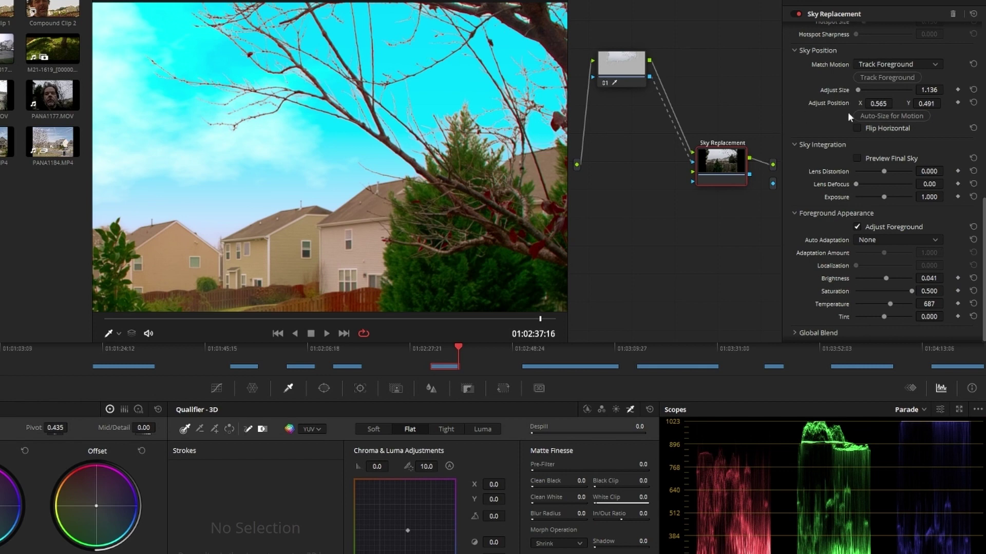
Set the sky mask's Refine to 0.036.
scroll(856, 85, "up", 10)
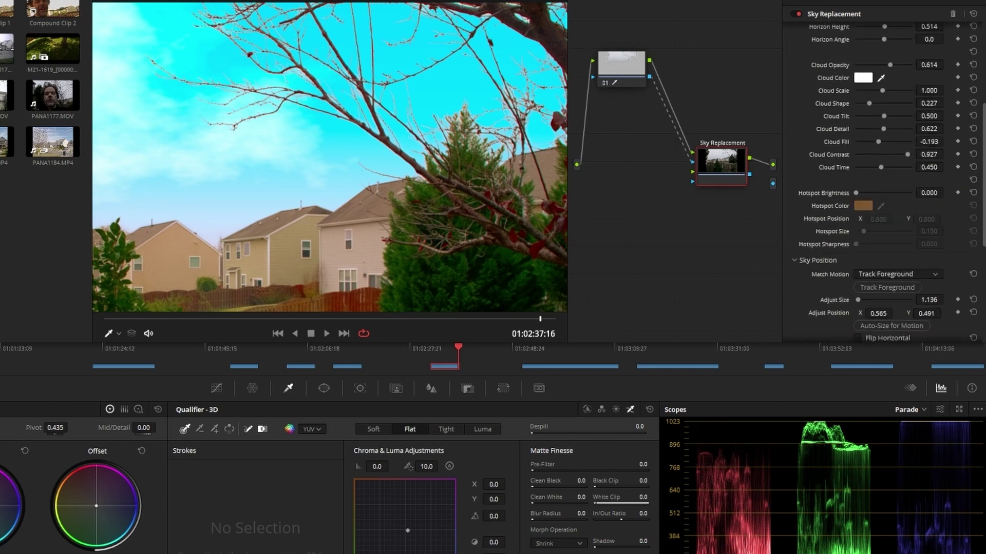
left_click_drag(854, 72, 859, 70)
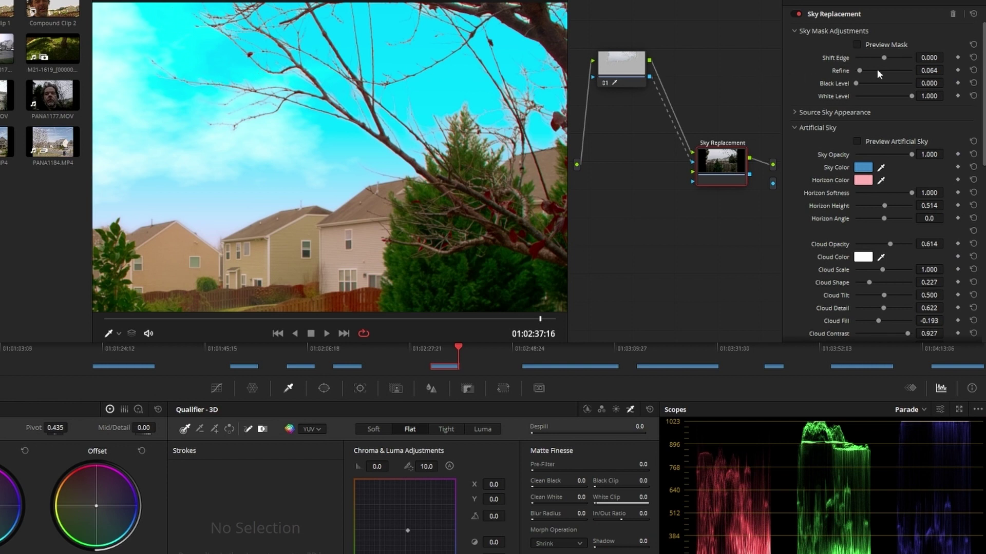
left_click_drag(854, 71, 857, 70)
left_click_drag(849, 71, 857, 71)
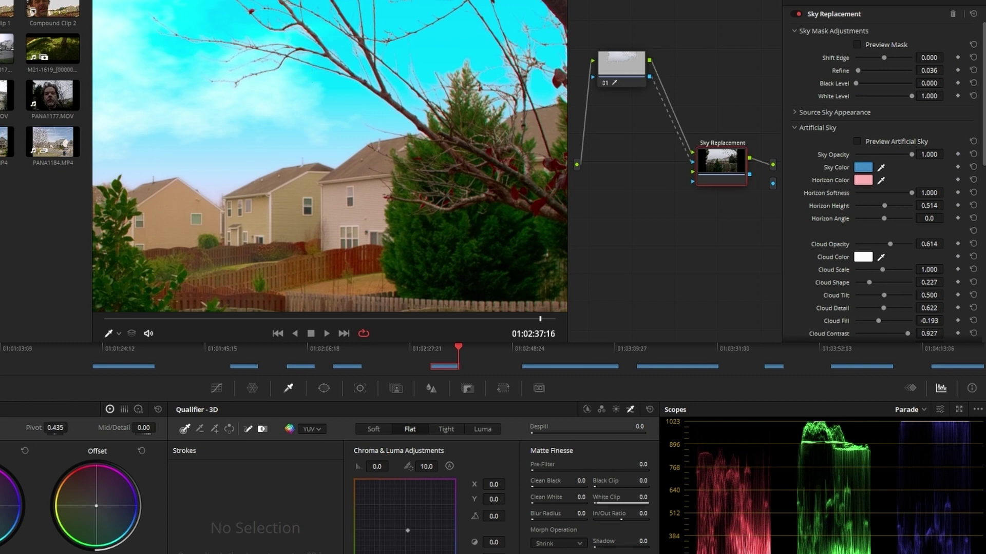
Compare the refined clip with and without its grade, and play it full screen to check the sky.
key("shift+d")
key("shift+d")
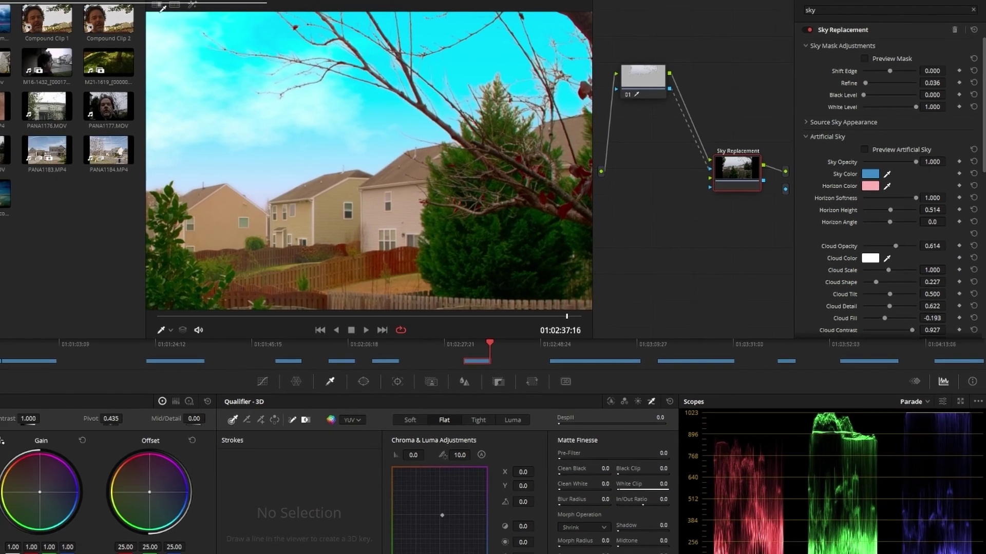
left_click(256, 26)
left_click(267, 41)
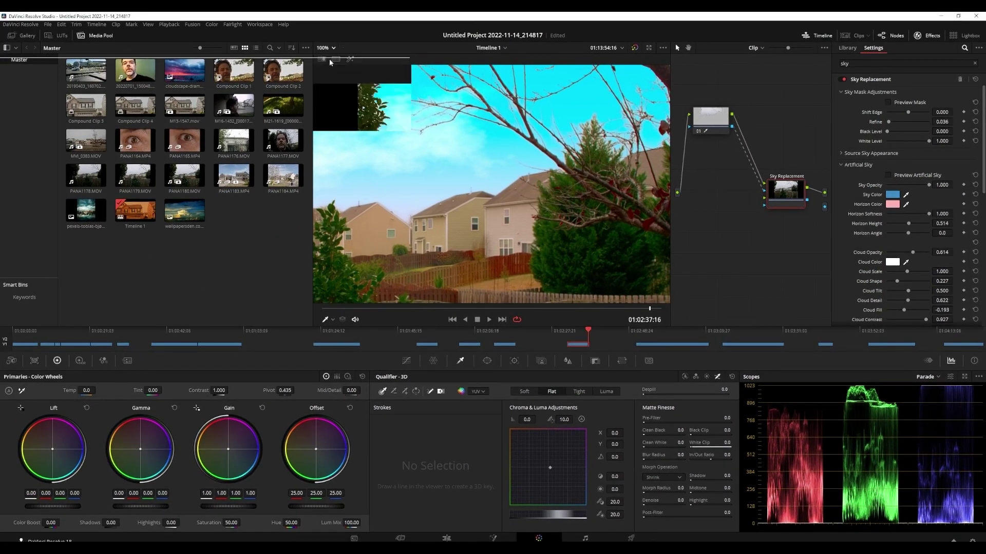
key("p")
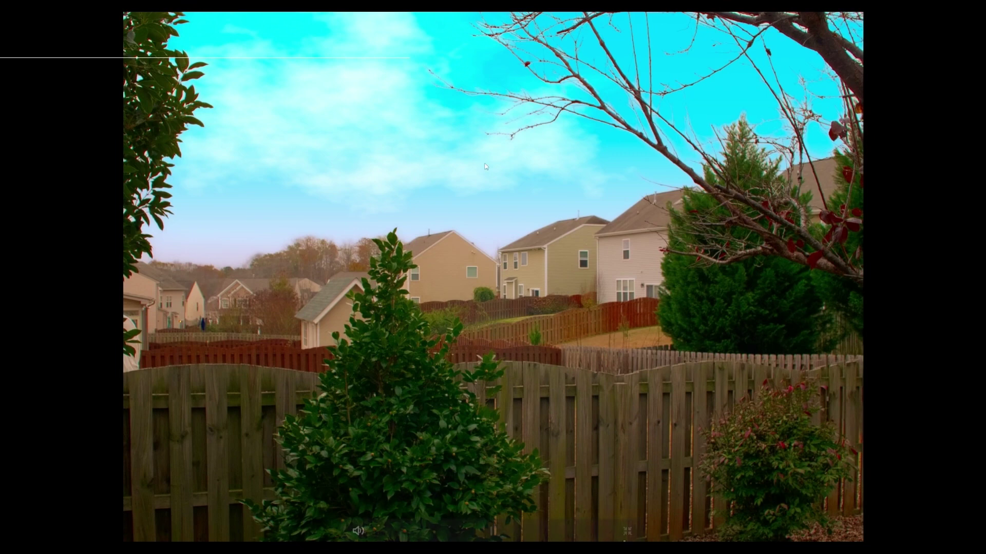
key("space")
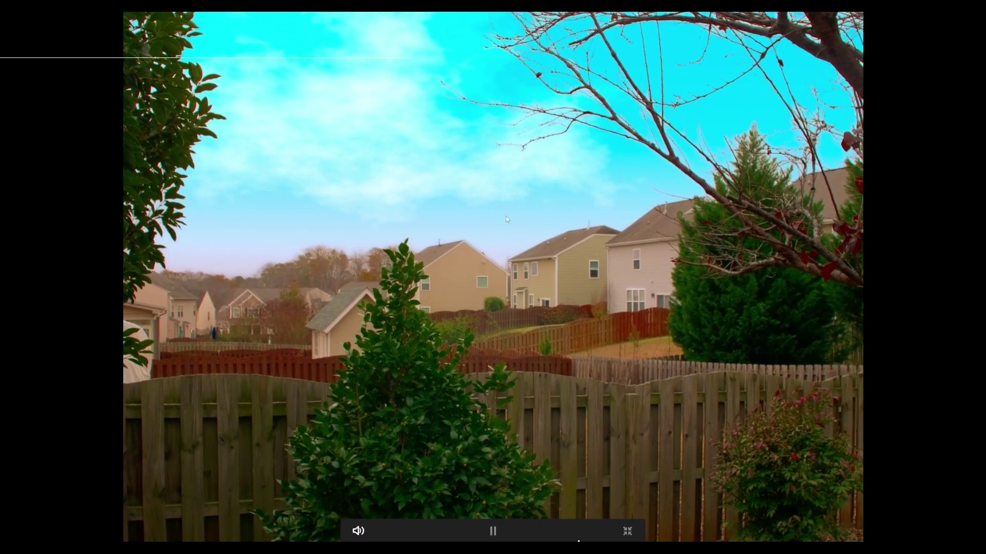
key("p")
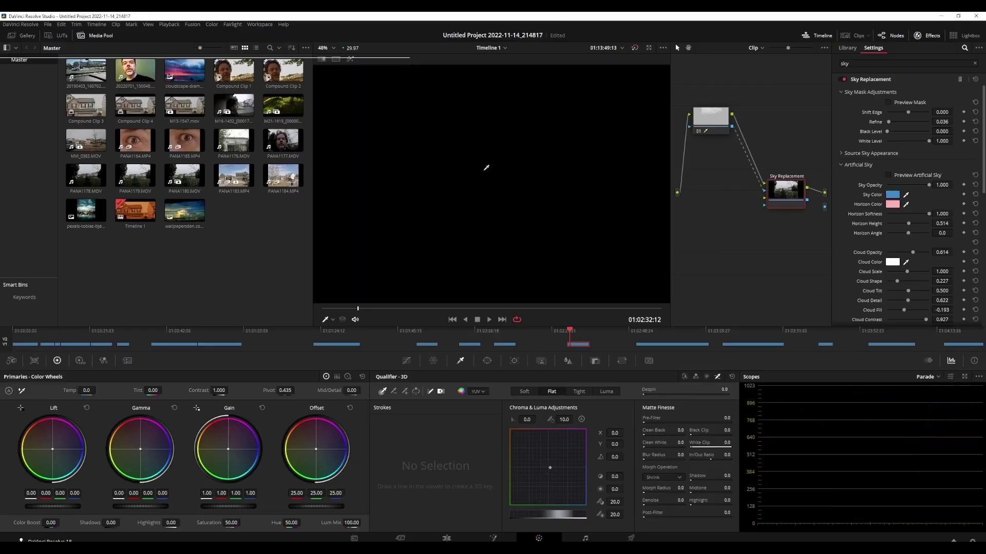
Animate the clouds by keyframing Cloud Time at 0.450 on the clip's first frame and 0.453 on its last frame.
scroll(884, 265, "down", 6)
scroll(909, 205, "down", 1)
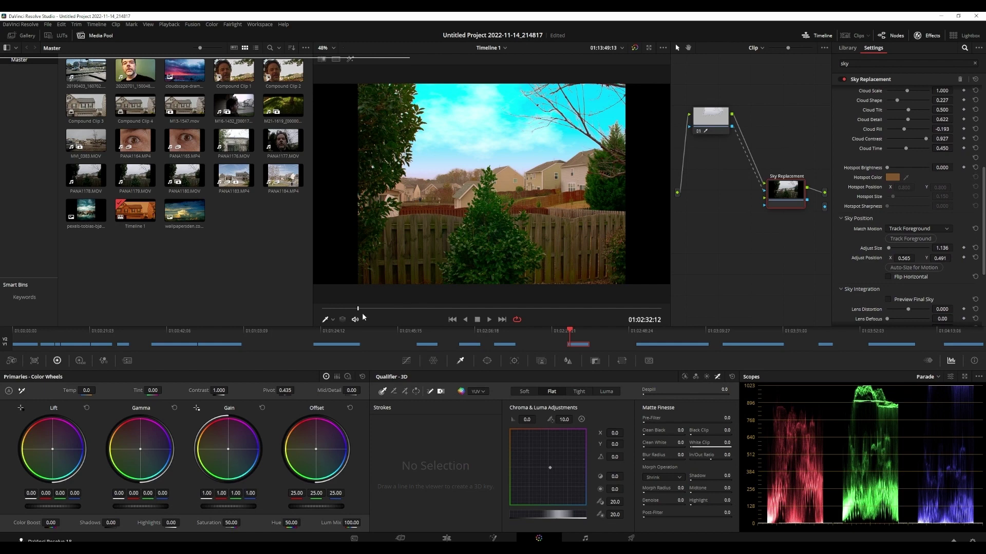
left_click_drag(357, 311, 324, 310)
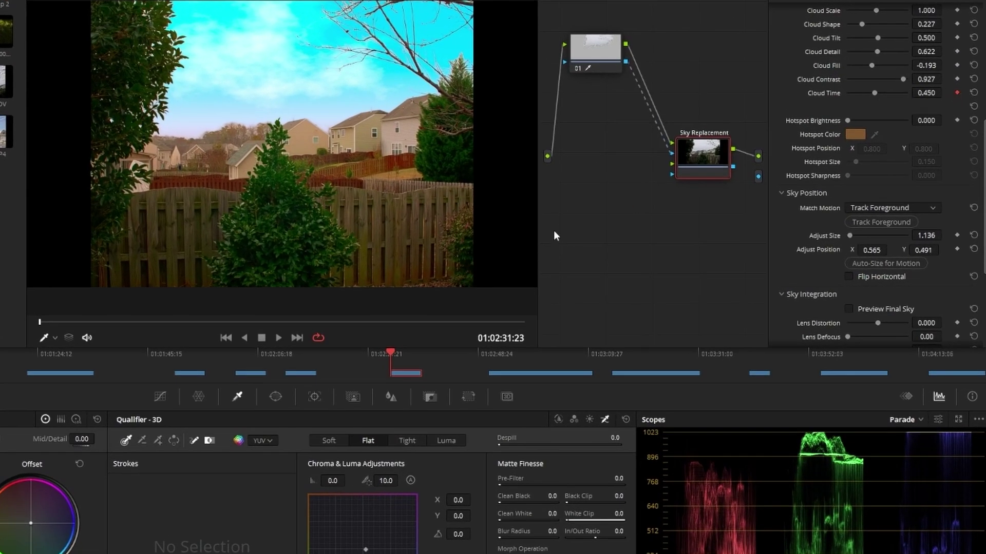
left_click_drag(41, 322, 539, 344)
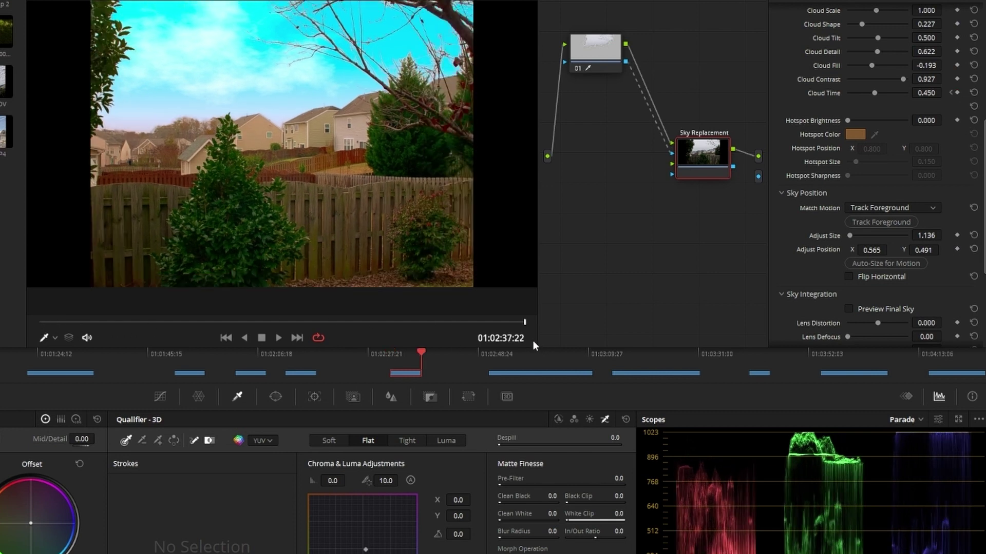
left_click_drag(926, 92, 928, 92)
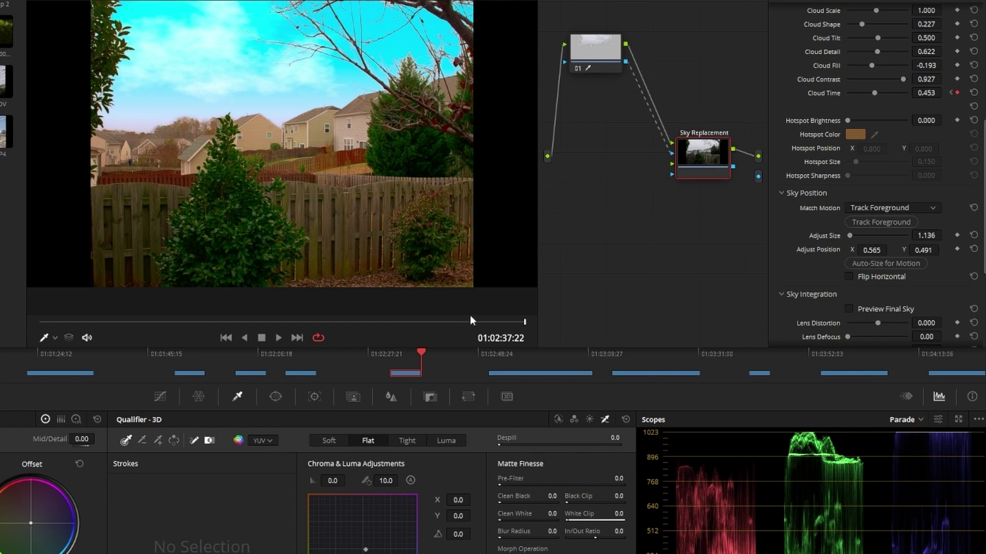
Try a Cloud Time of 0.780 at 01:02:36:05, remove that keyframe, and set the last frame's Cloud Time to 1.000.
left_click_drag(459, 323, 397, 321)
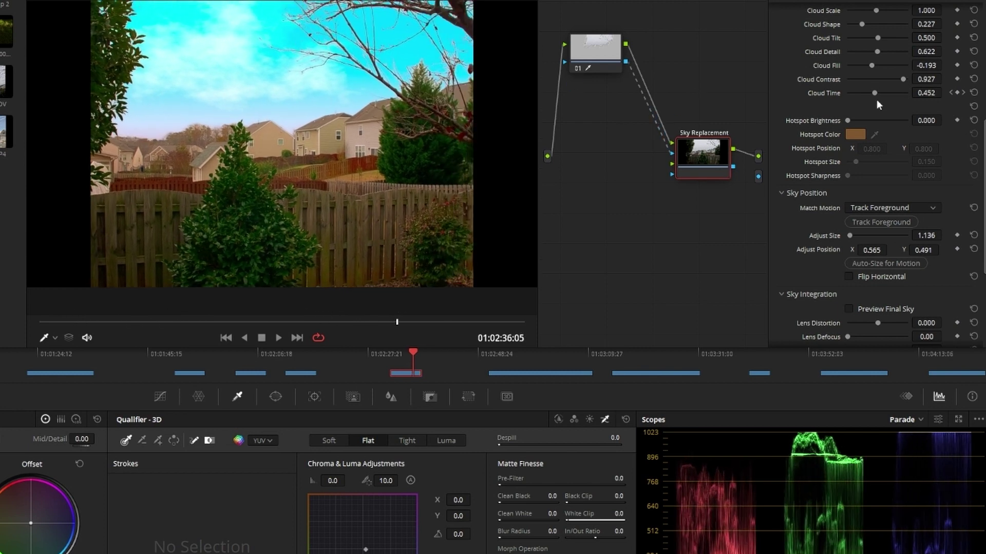
mouse_move(880, 93)
left_mouse_down()
mouse_move(854, 93)
mouse_move(909, 91)
mouse_move(895, 96)
left_mouse_up()
left_click_drag(324, 323, 469, 320)
left_click(952, 94)
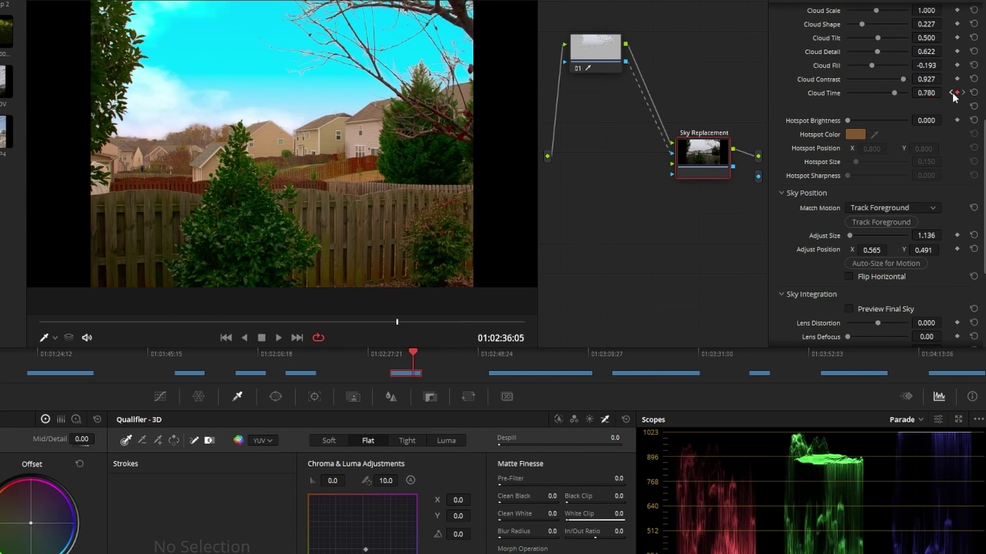
left_click(951, 93)
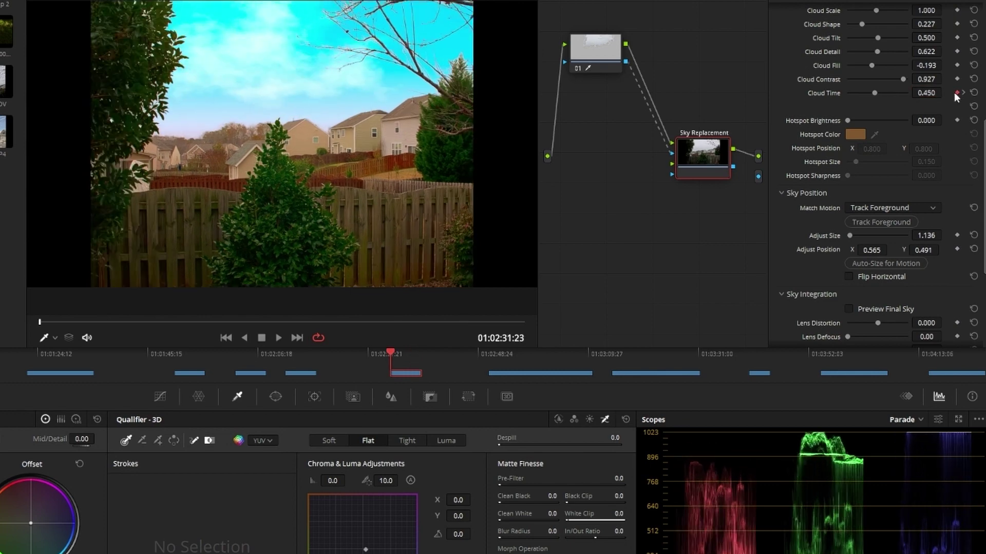
left_click(961, 93)
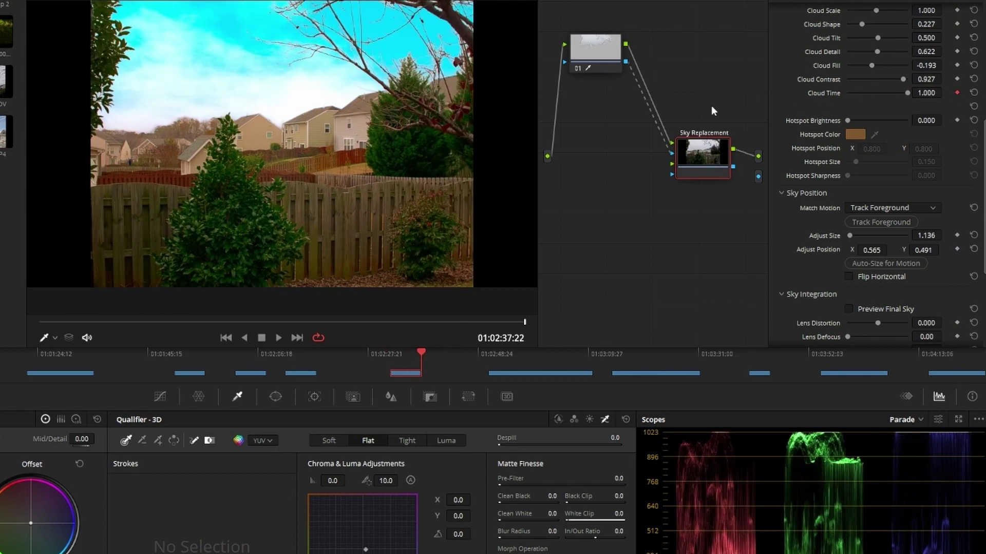
Set the first frame's Cloud Time to 0.000 and play the start of the clip to judge the cloud movement.
left_click_drag(494, 324, 39, 324)
left_click_drag(907, 93, 816, 94)
key("space")
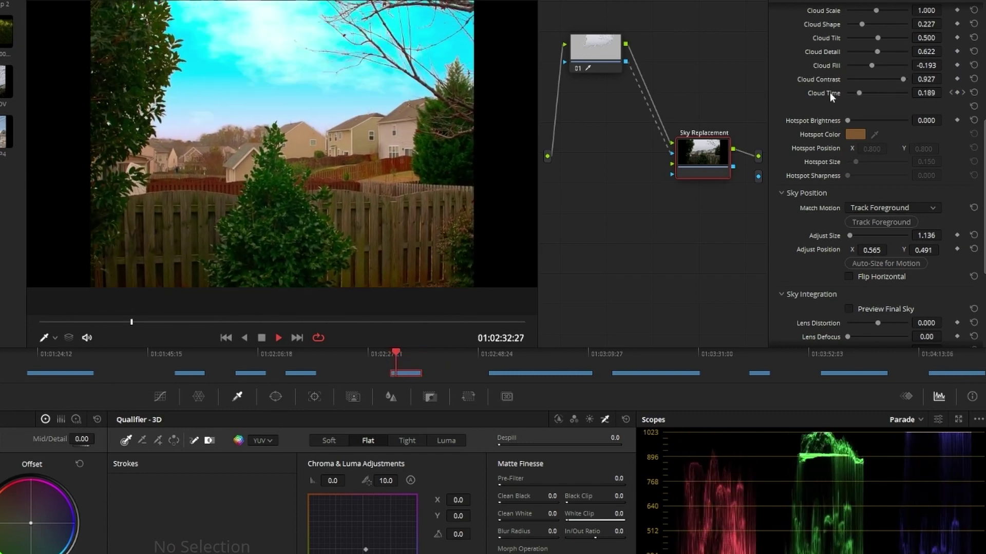
key("space")
left_click_drag(145, 322, 43, 325)
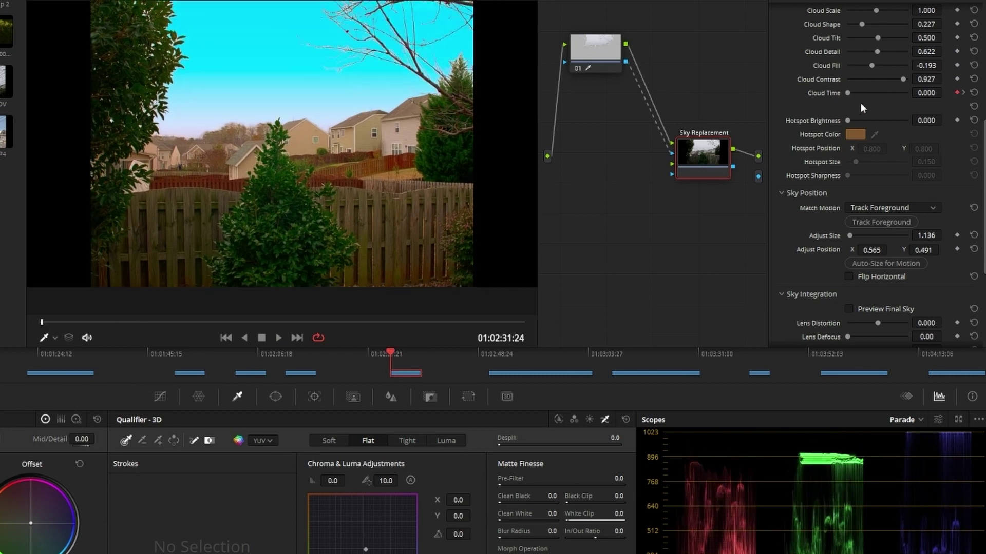
Set Cloud Time to 0.337 on the clip's first frame and 1.339 on its last frame.
left_click_drag(926, 93, 932, 94)
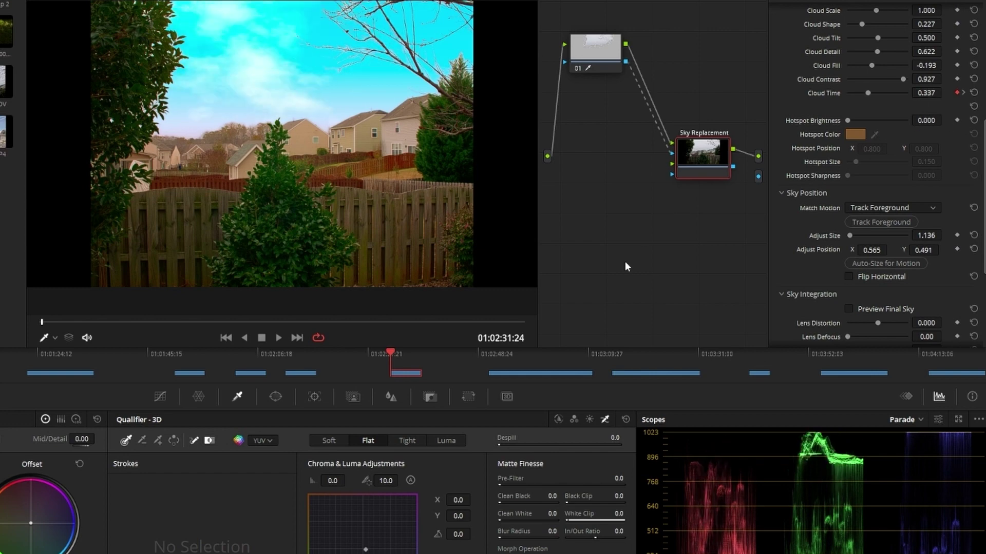
left_click_drag(45, 324, 546, 318)
double_click(924, 93)
type("1.339")
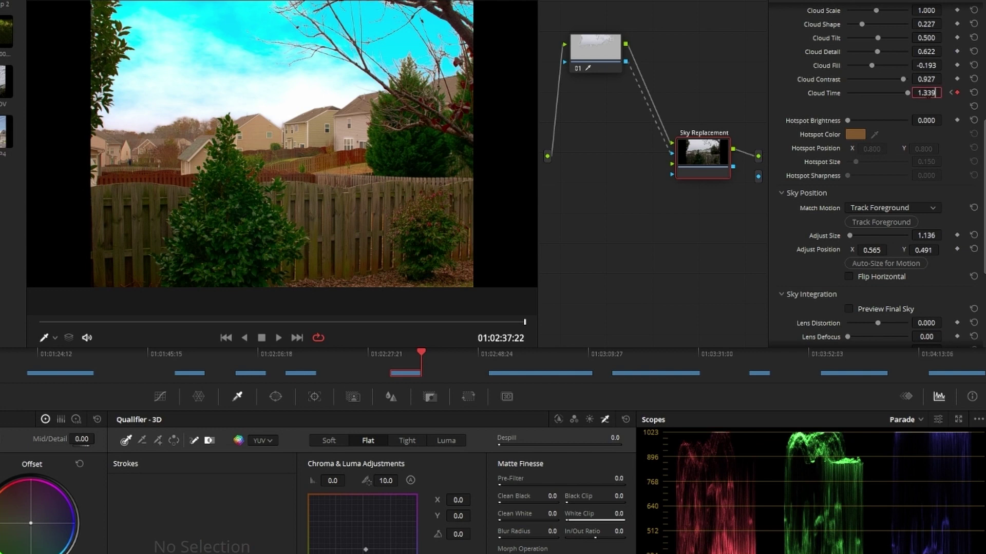
Lower the last frame's Cloud Time to about 0.343 for slower clouds, and play the clip.
left_click(922, 93)
key("BackSpace")
key("BackSpace")
type("0.")
left_click_drag(507, 322, 529, 324)
left_click_drag(927, 93, 944, 92)
left_click_drag(469, 321, 110, 328)
key("space")
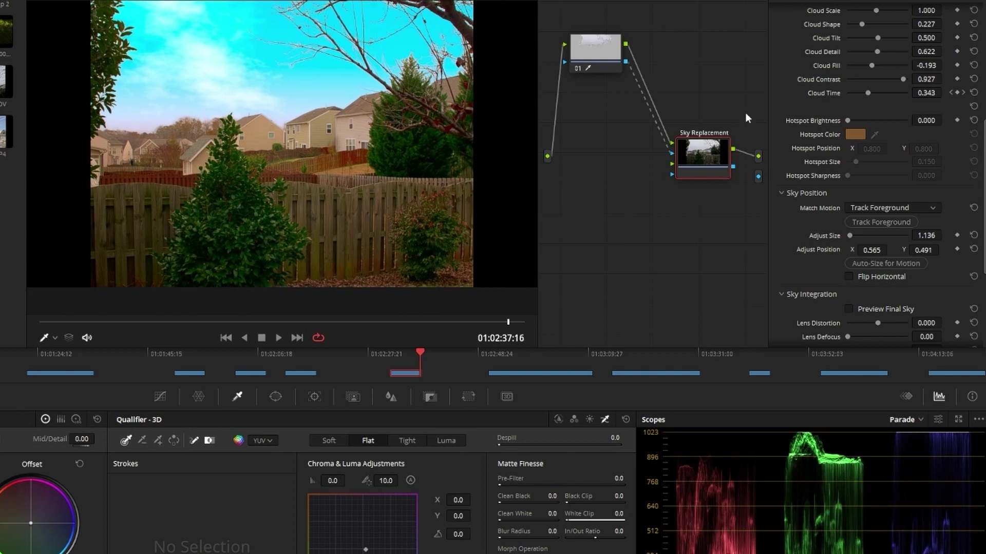
Move the Sky Replacement node up beside node 01, set the artificial sky's opacity to 0.000, and play the external sky.
left_click_drag(699, 164, 696, 103)
left_click_drag(578, 44, 578, 58)
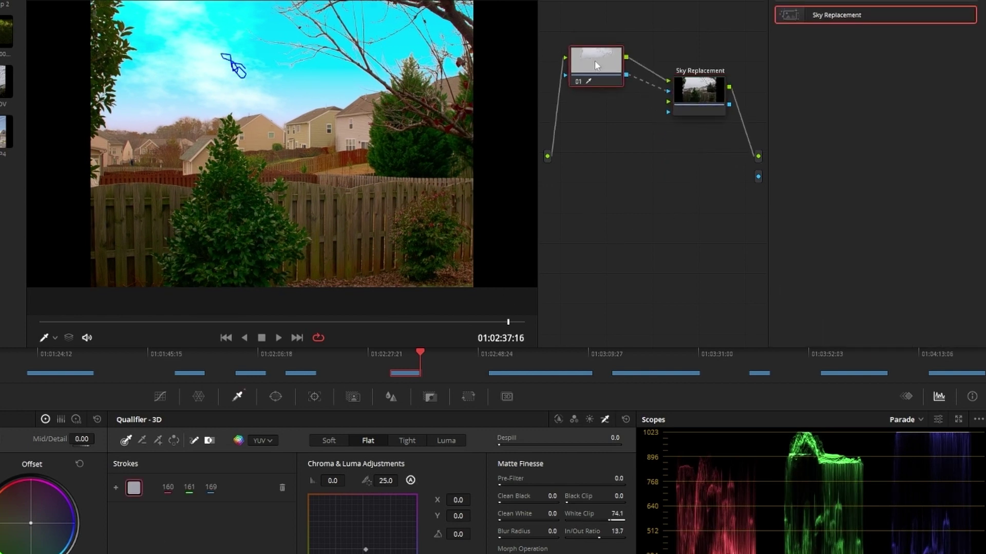
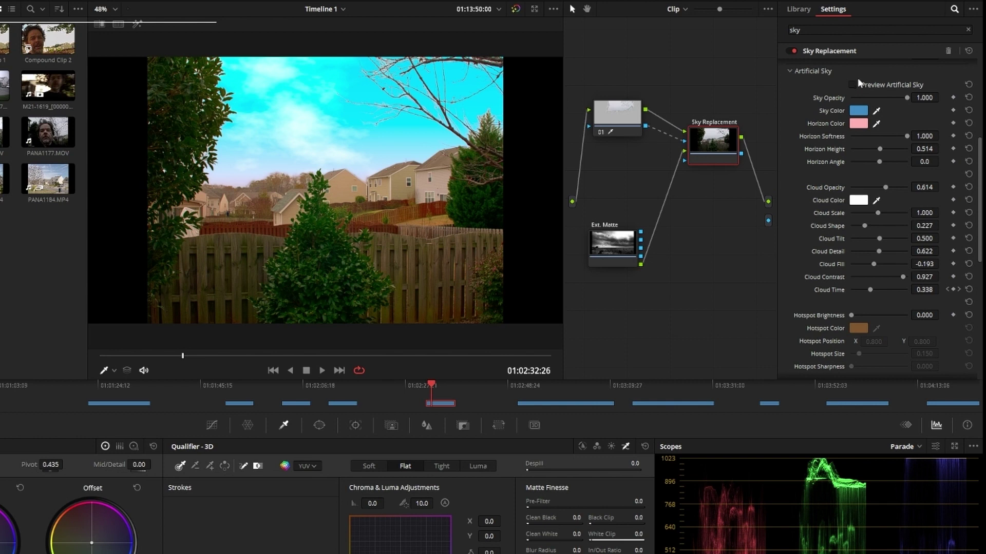
left_click_drag(904, 98, 824, 98)
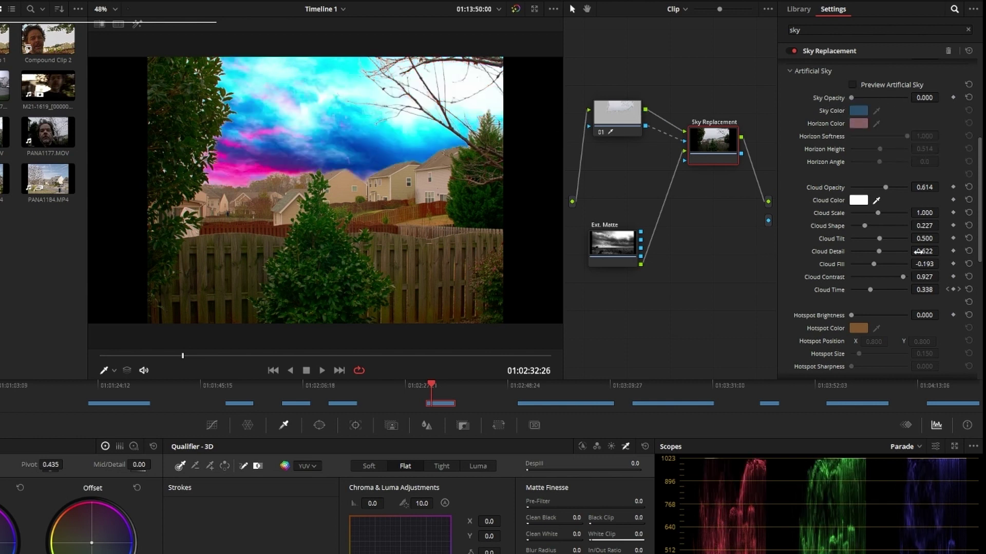
key("space")
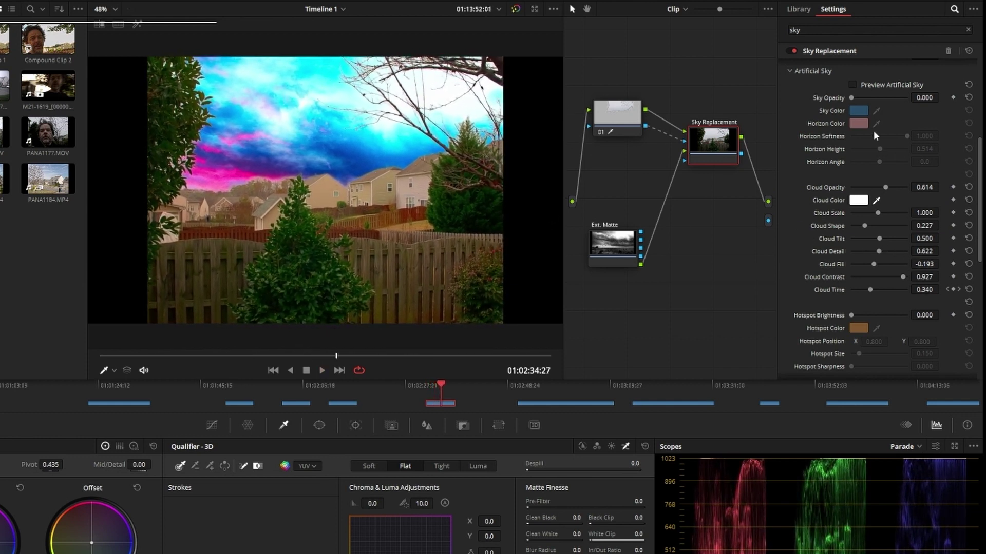
Set the source sky's detail to -0.982, brightness to -0.023, saturation to -0.298 and temperature to 579.
left_click(791, 73)
left_click(791, 88)
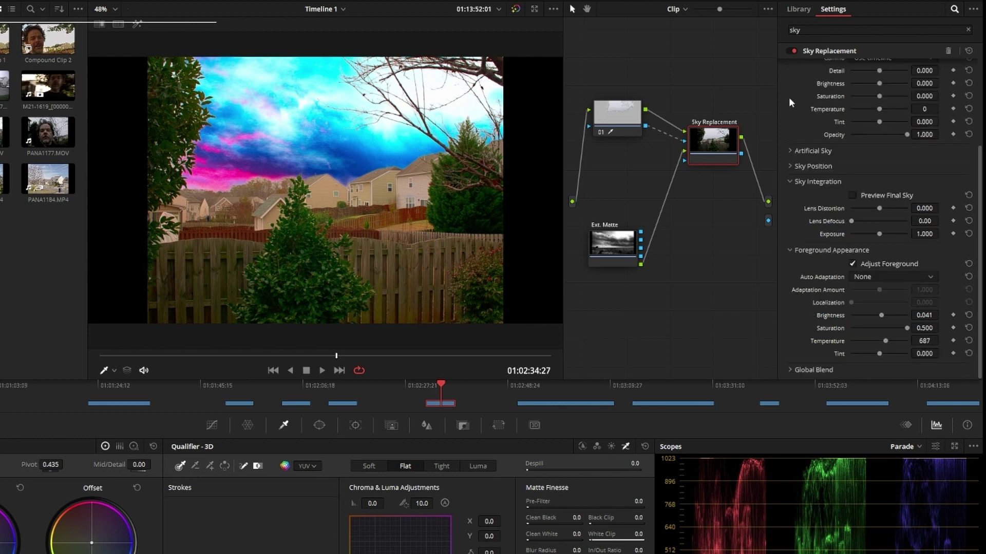
scroll(884, 177, "up", 5)
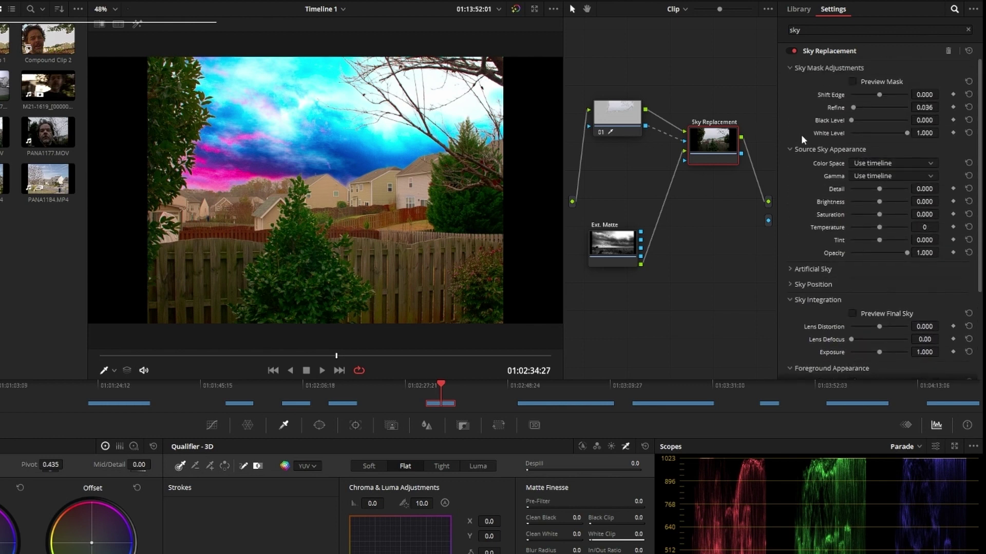
left_click(809, 150)
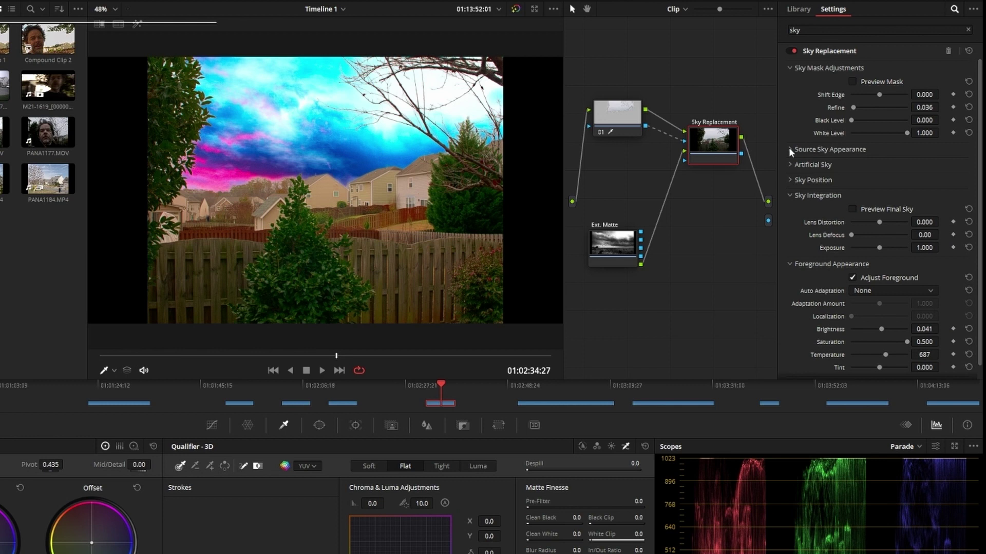
left_click(790, 149)
left_click_drag(879, 189, 907, 188)
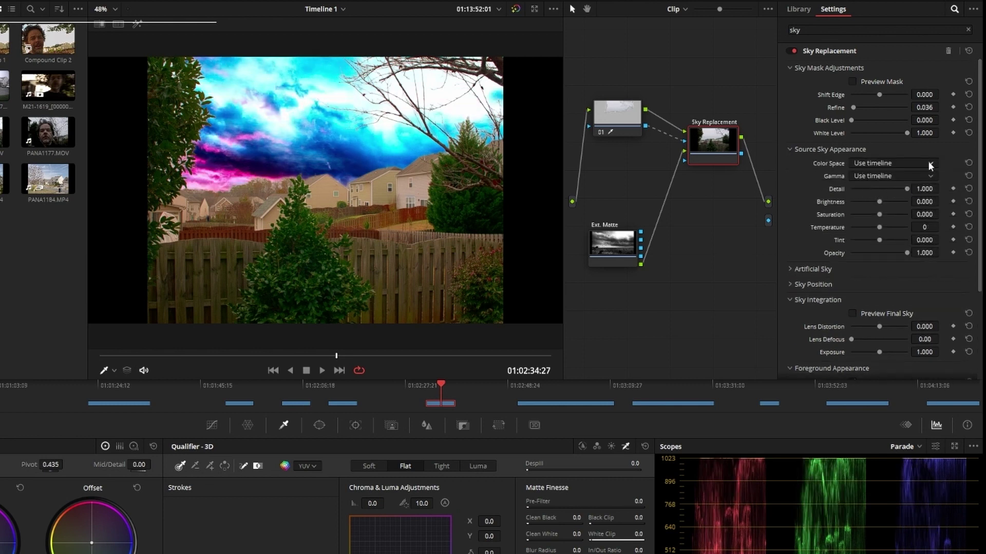
left_click_drag(898, 189, 884, 226)
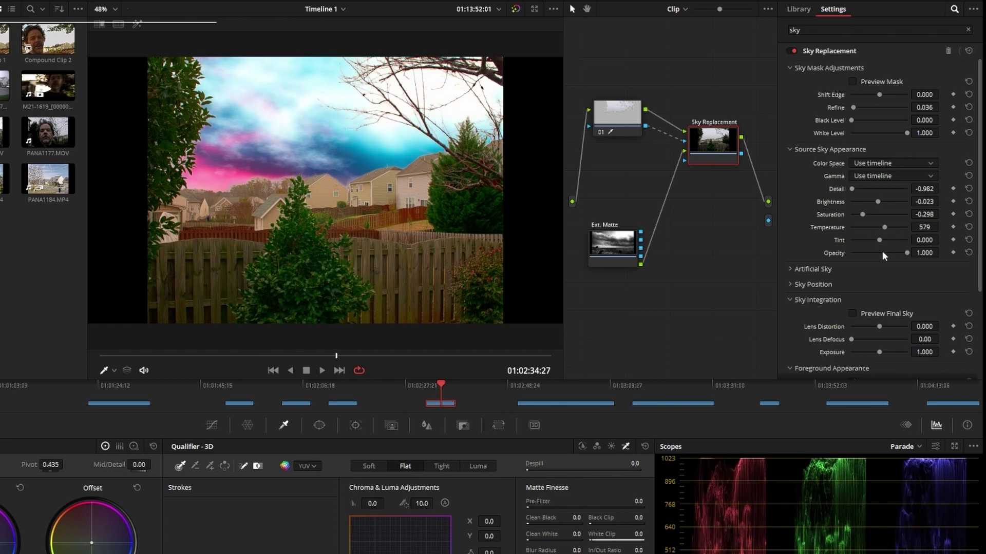
Set the source sky's tint to 0.014 and opacity to 0.477, and play the clip to check the blend.
left_click(881, 240)
left_click_drag(905, 254, 877, 254)
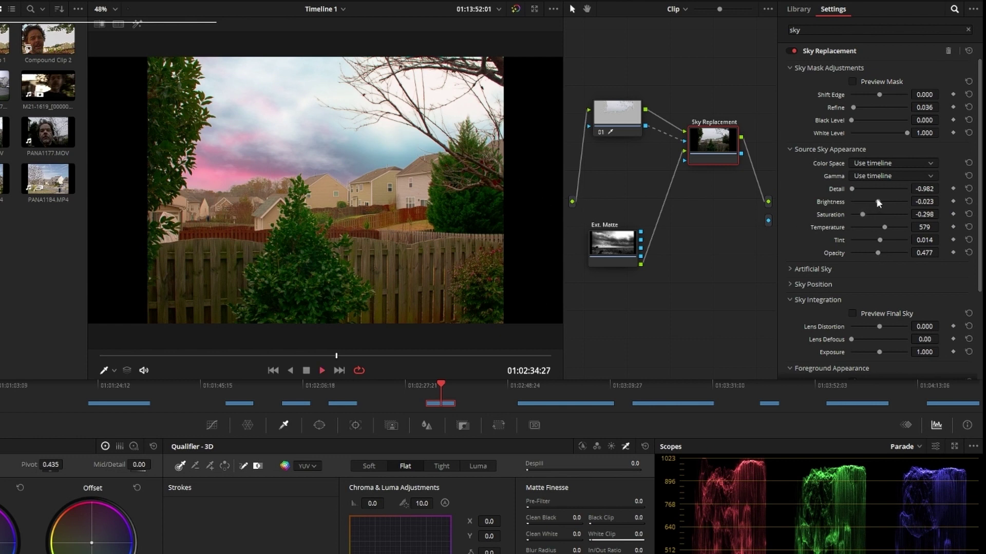
key("space")
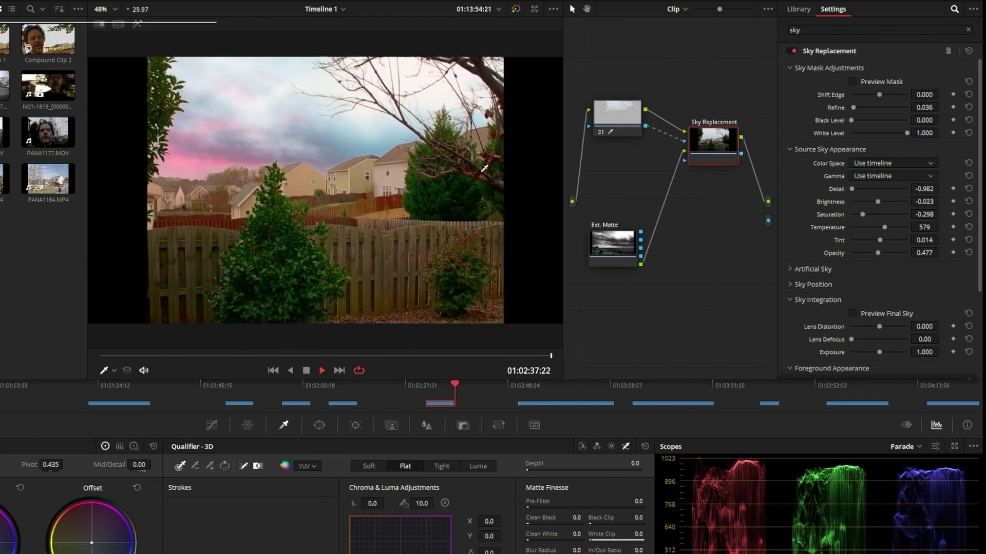
key("space")
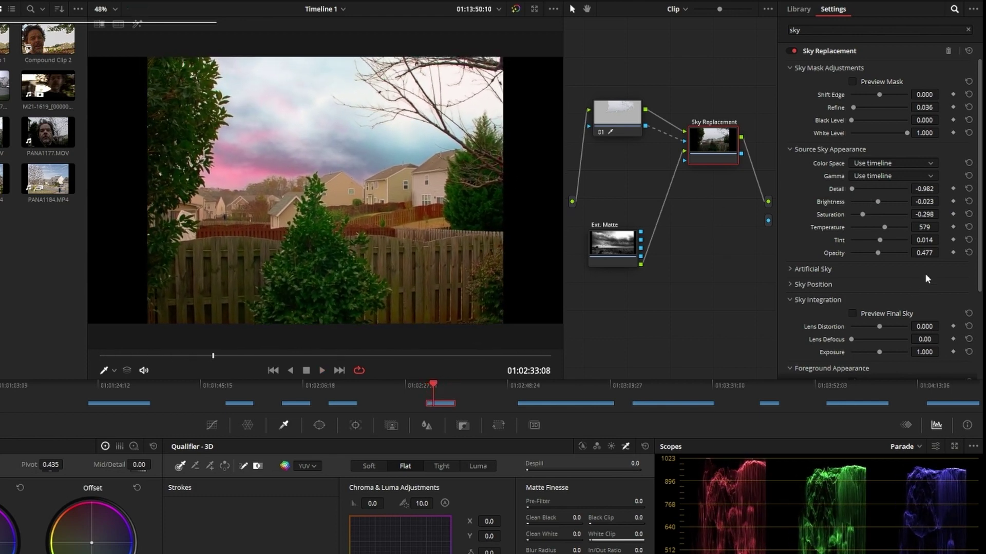
Set the sky mask's Refine to 0.000 and play the clip full screen to check the mask edges.
key("space")
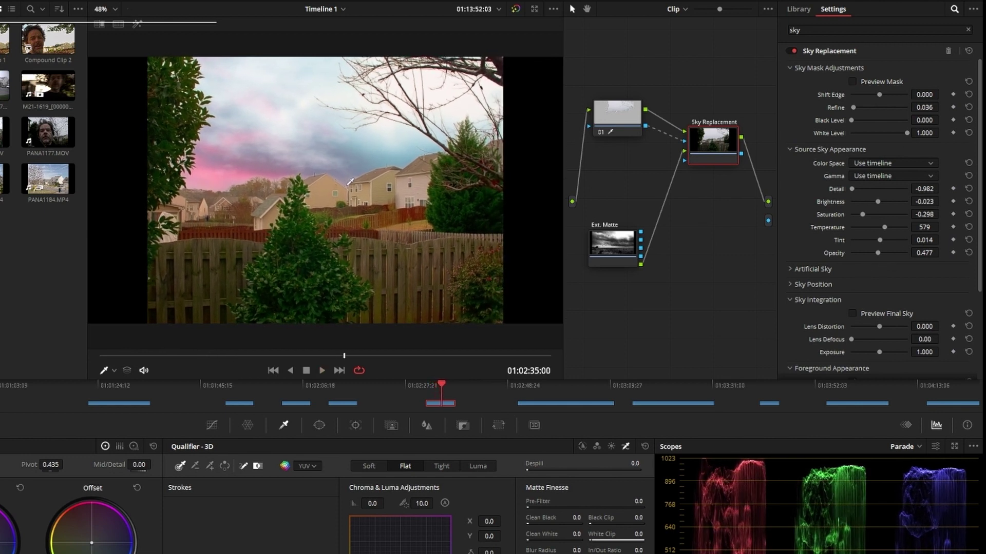
left_click_drag(854, 108, 860, 108)
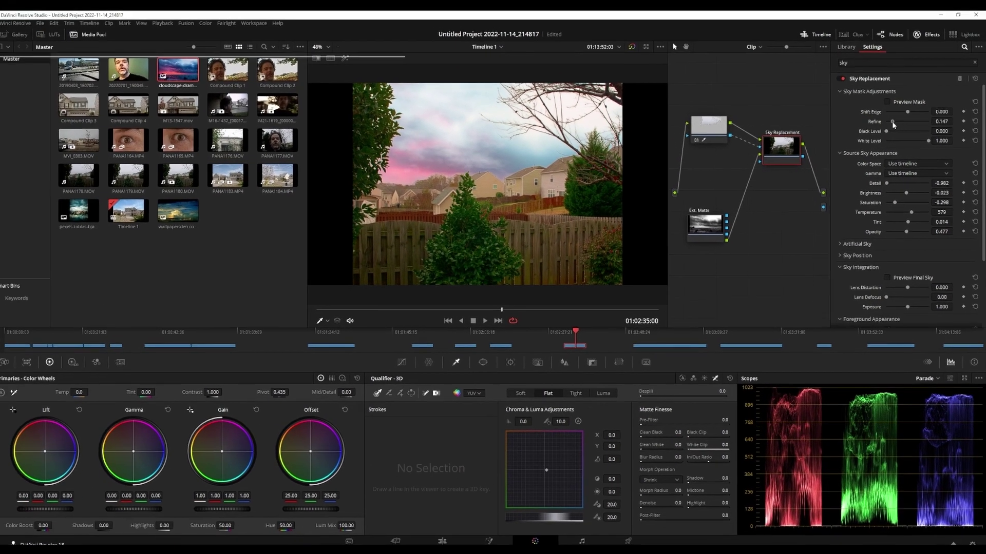
left_click_drag(907, 121, 873, 127)
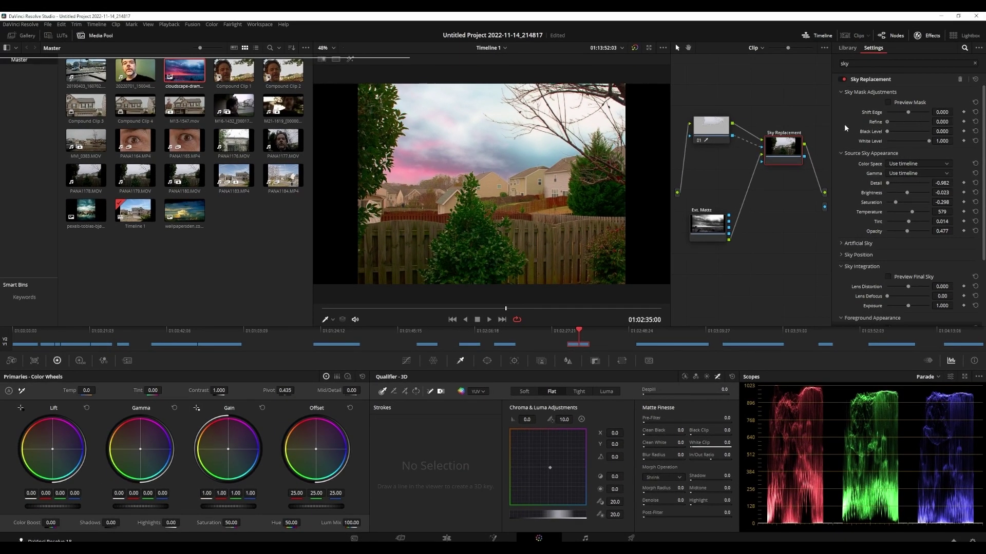
key("space")
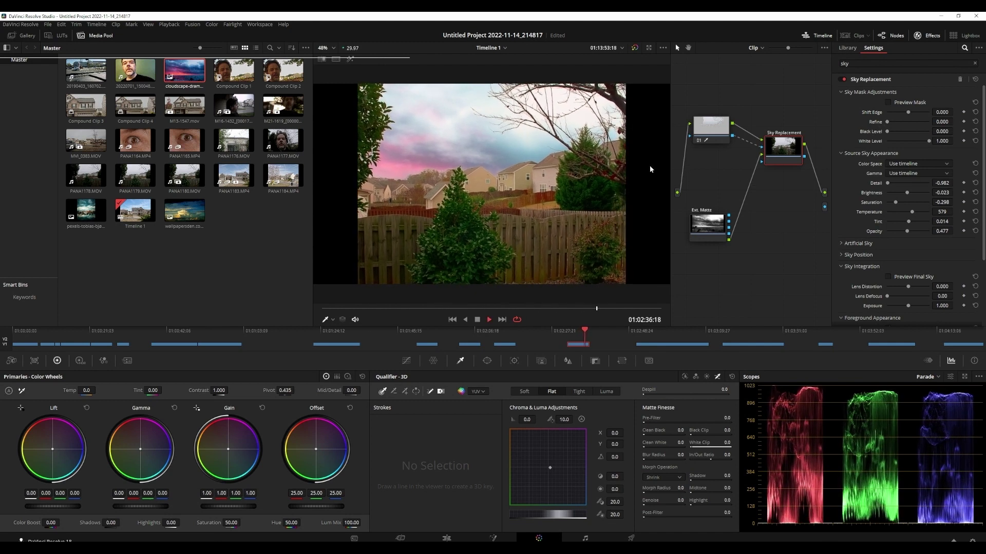
key("ctrl+f")
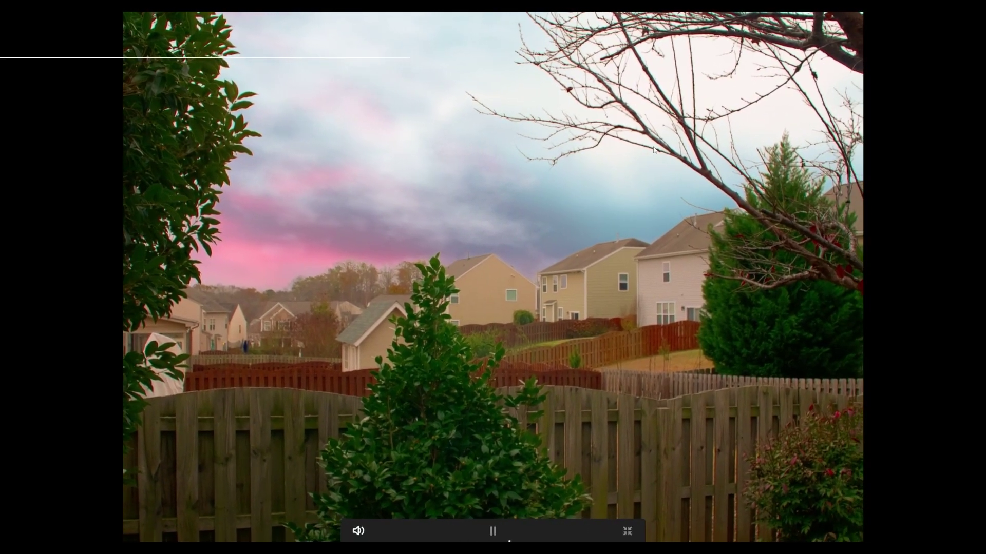
key("space")
key("ctrl+f")
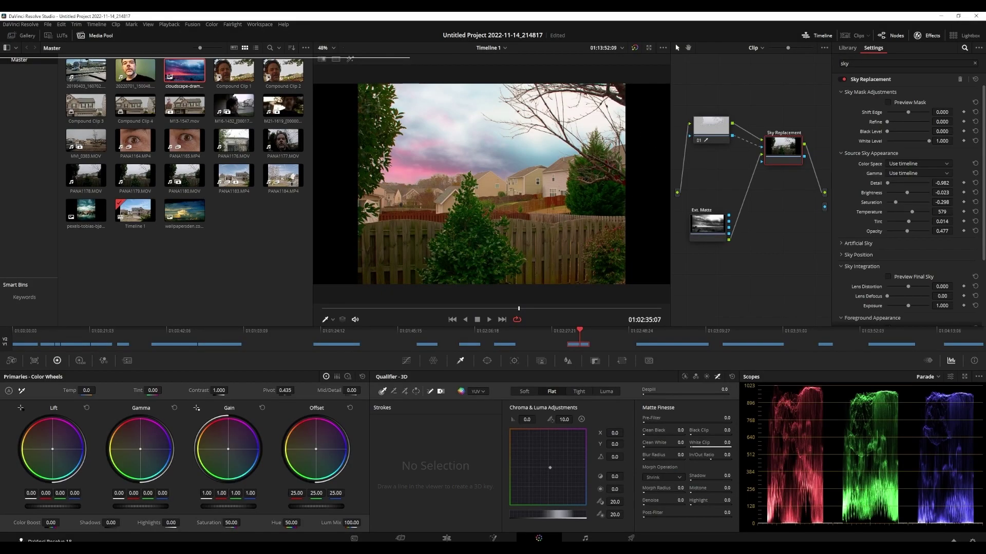
Move the Ext. Matte node slightly up and set node 01's Black Clip in Matte Finesse to 23.1.
left_click_drag(707, 223, 705, 208)
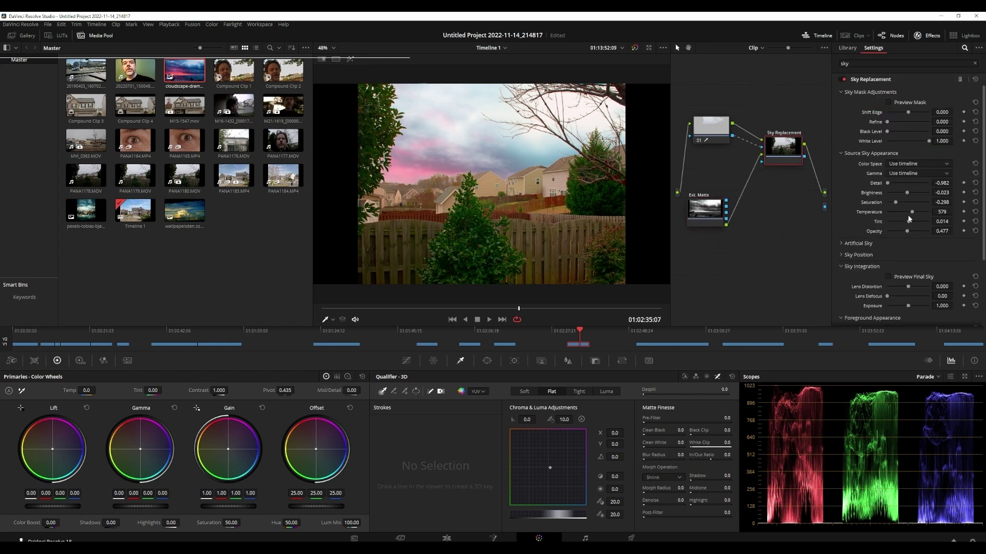
left_click(859, 243)
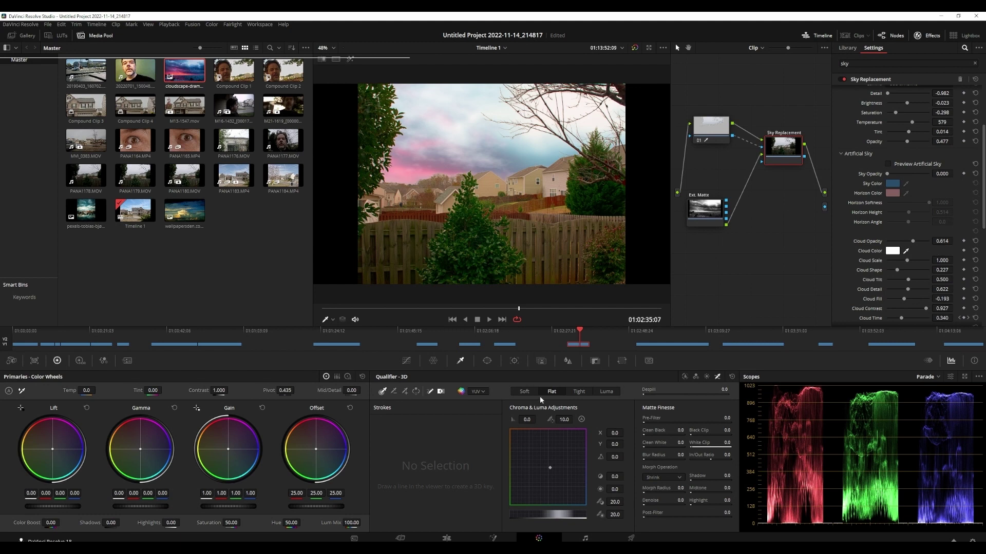
left_click(712, 126)
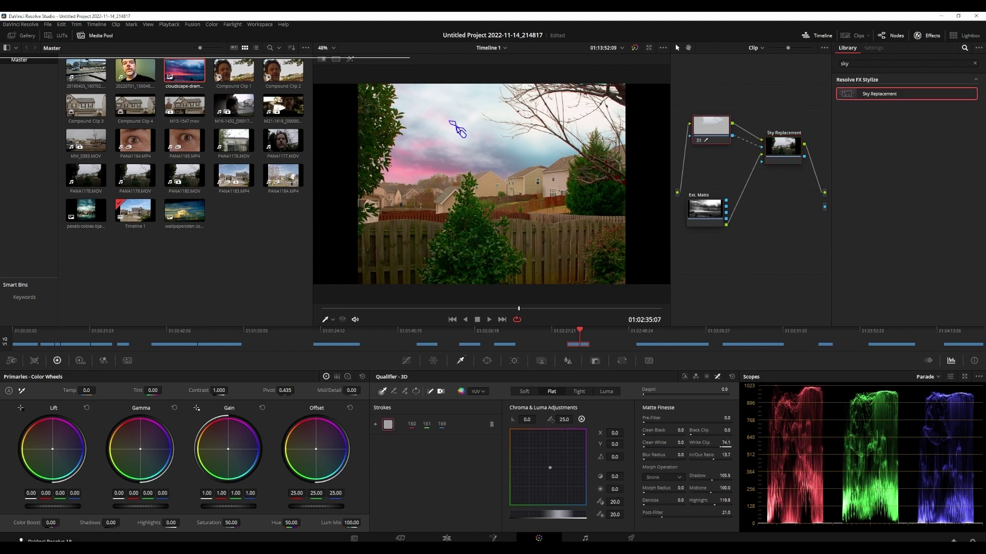
left_click_drag(692, 435, 704, 434)
Play the clip full screen to check the sky edges with the adjusted matte.
key("space")
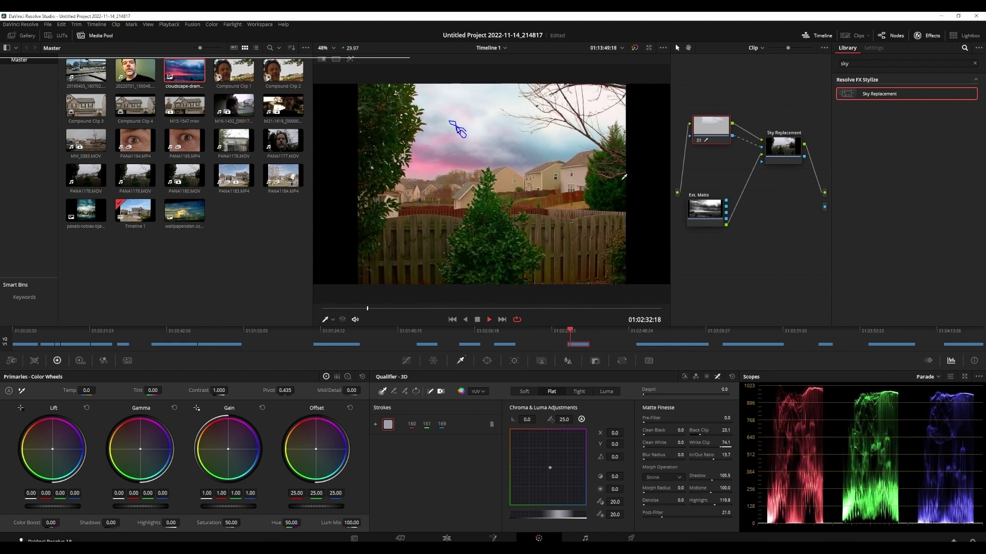
key("ctrl+f")
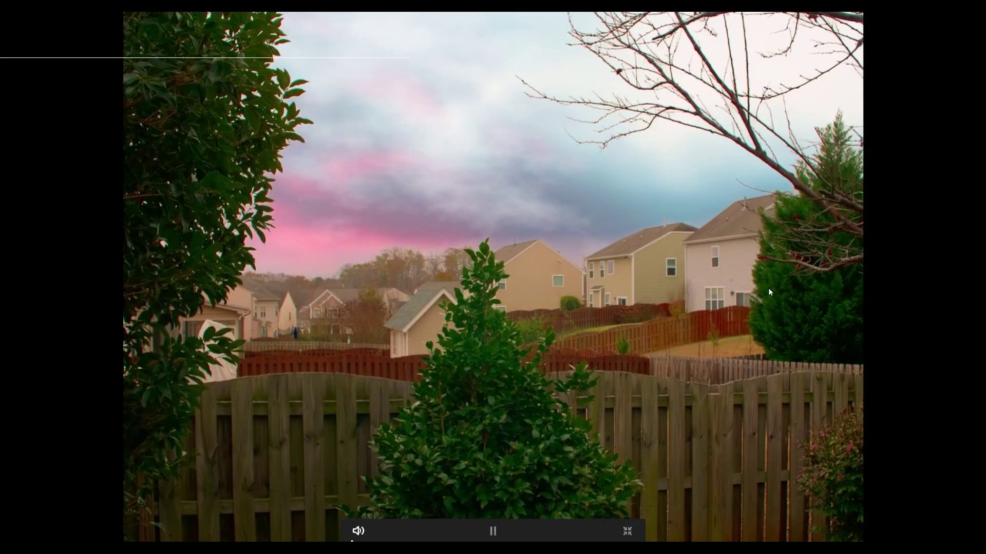
key("space")
key("ctrl+f")
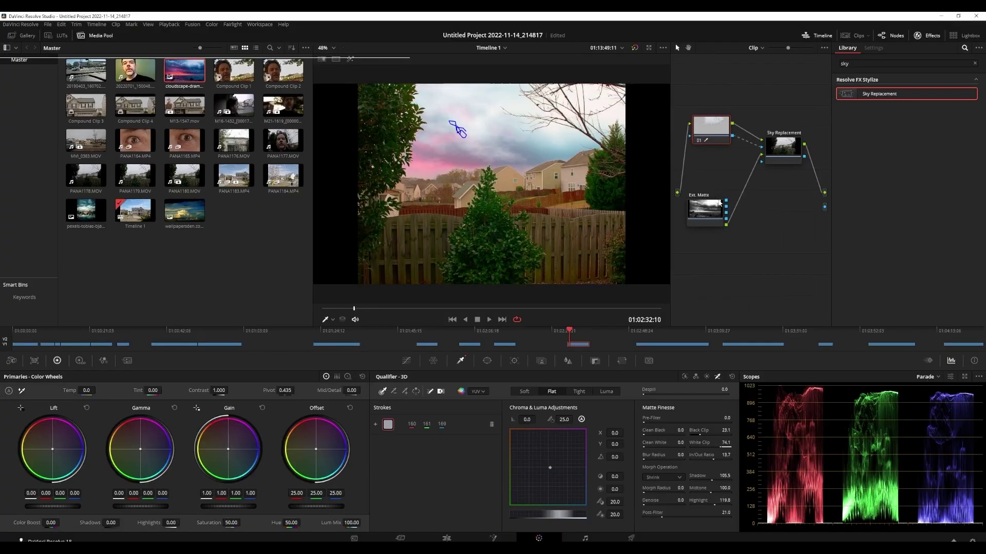
Move the Sky Replacement node down and reset its foreground brightness, saturation and temperature to zero.
left_click(795, 149)
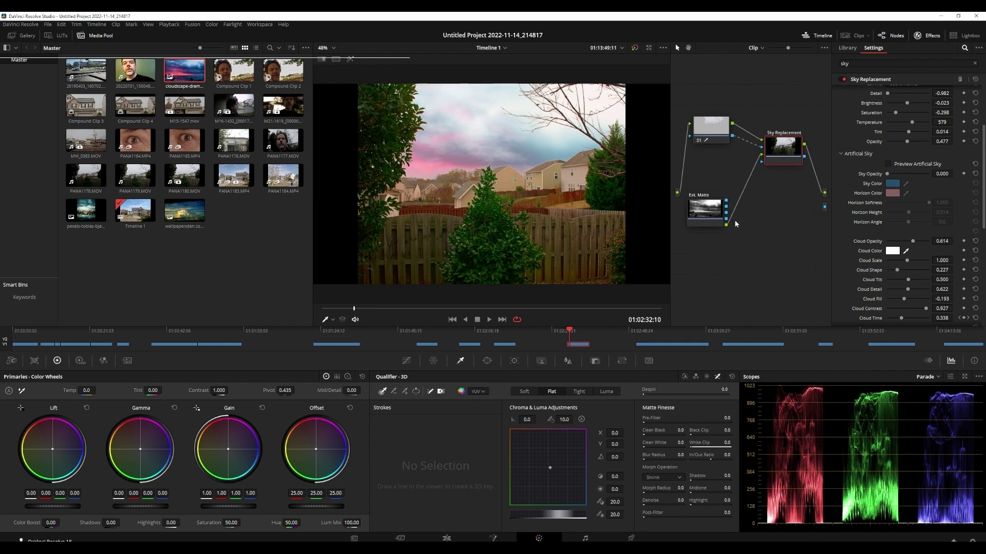
left_click_drag(801, 152, 804, 193)
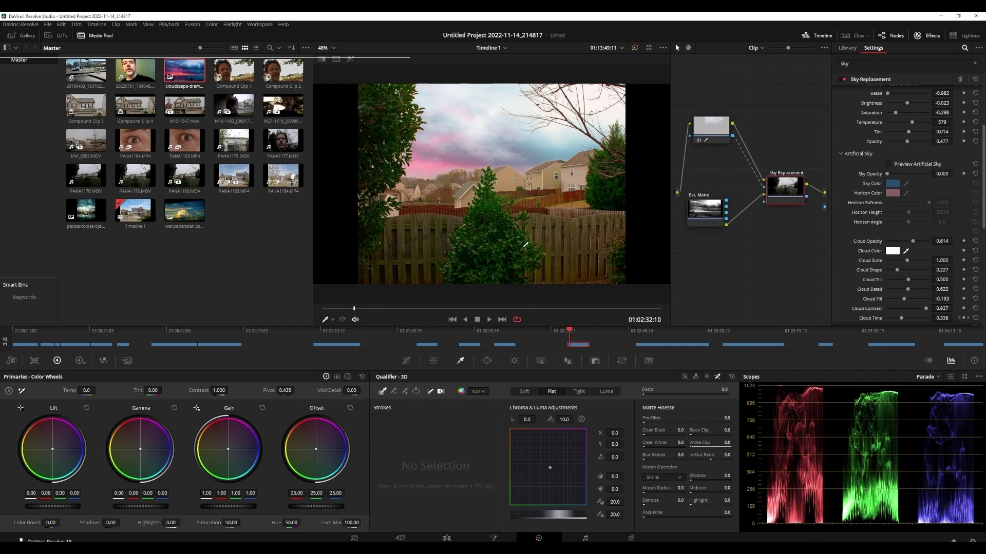
left_click_drag(981, 215, 981, 343)
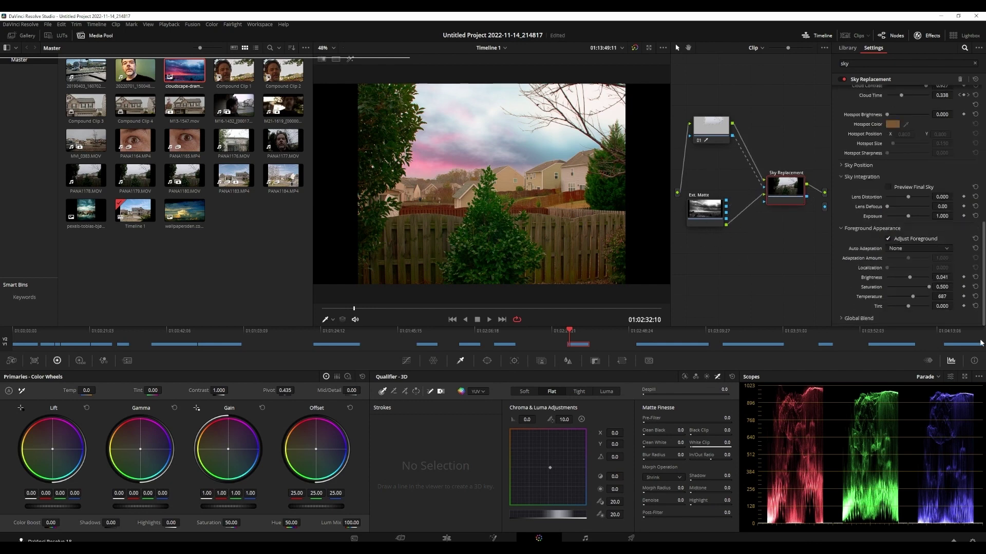
double_click(874, 277)
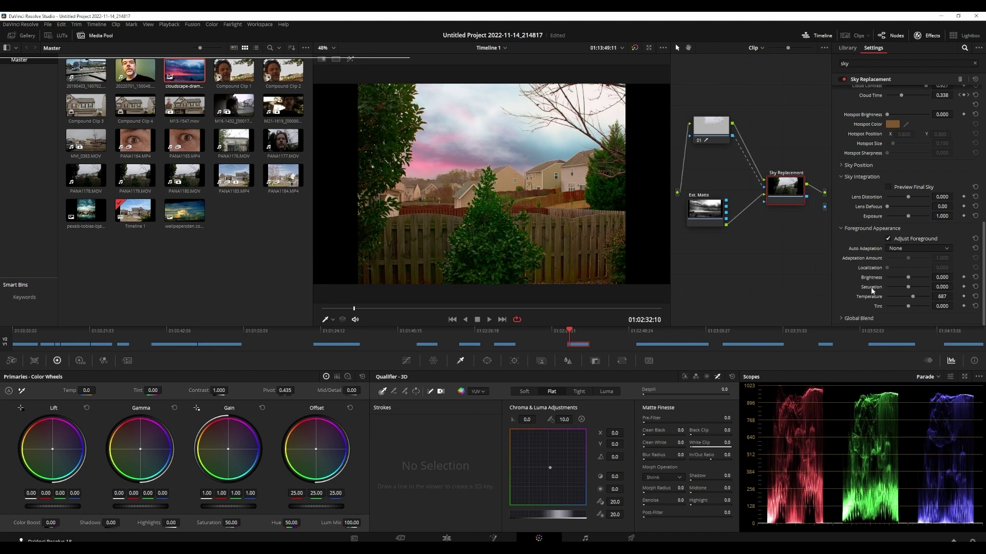
double_click(873, 288)
double_click(870, 297)
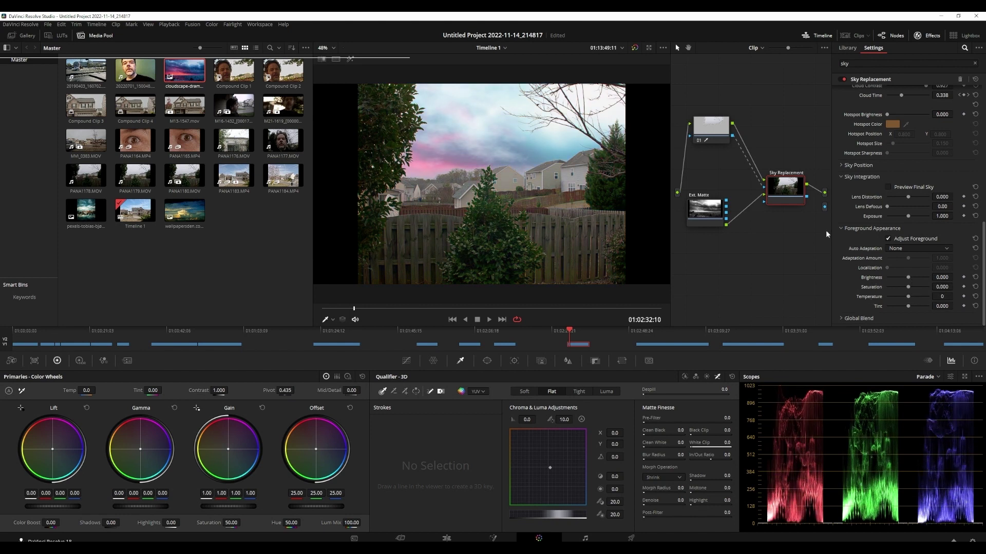
Add a serial node between node 01 and Sky Replacement, and set its Color Boost to -15.00.
left_click(708, 130)
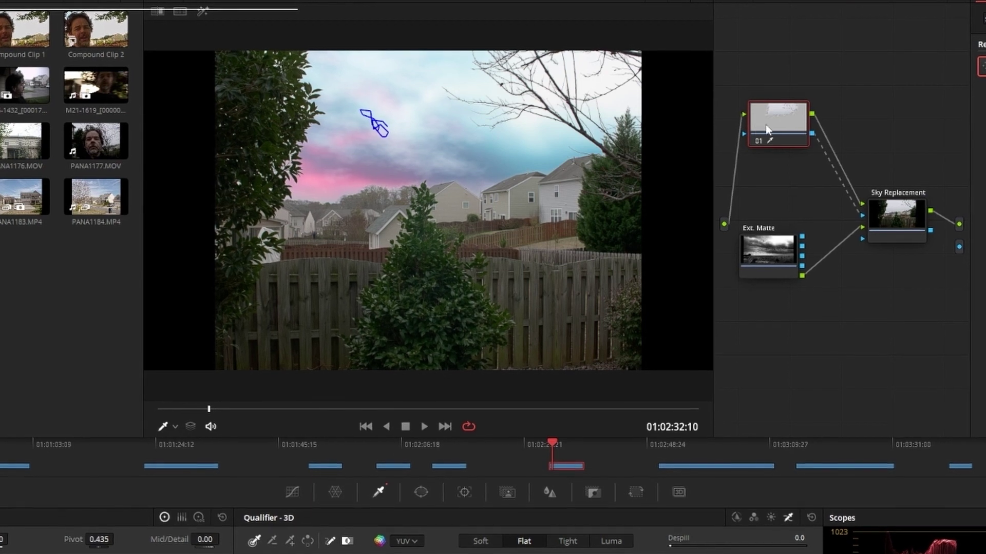
right_click(768, 128)
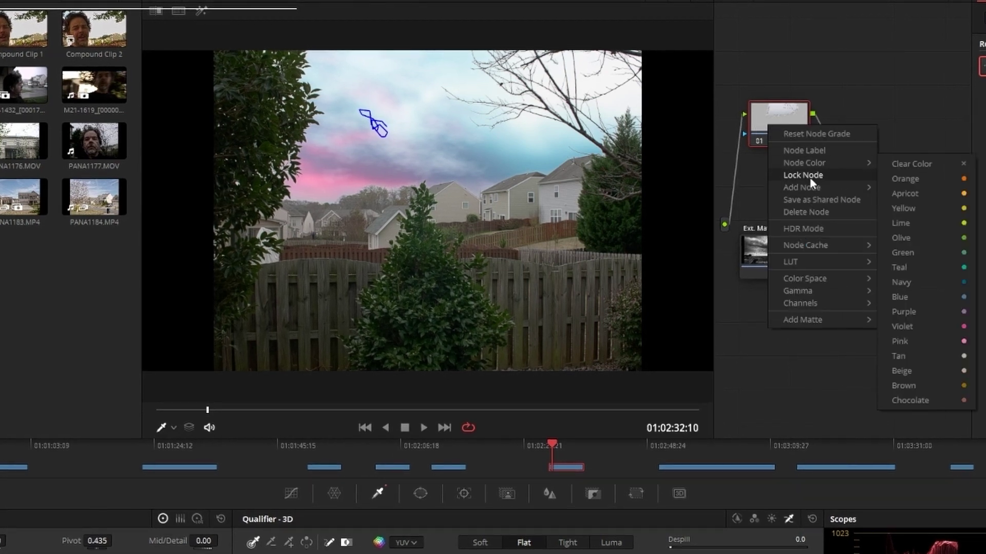
mouse_move(810, 188)
left_click(883, 187)
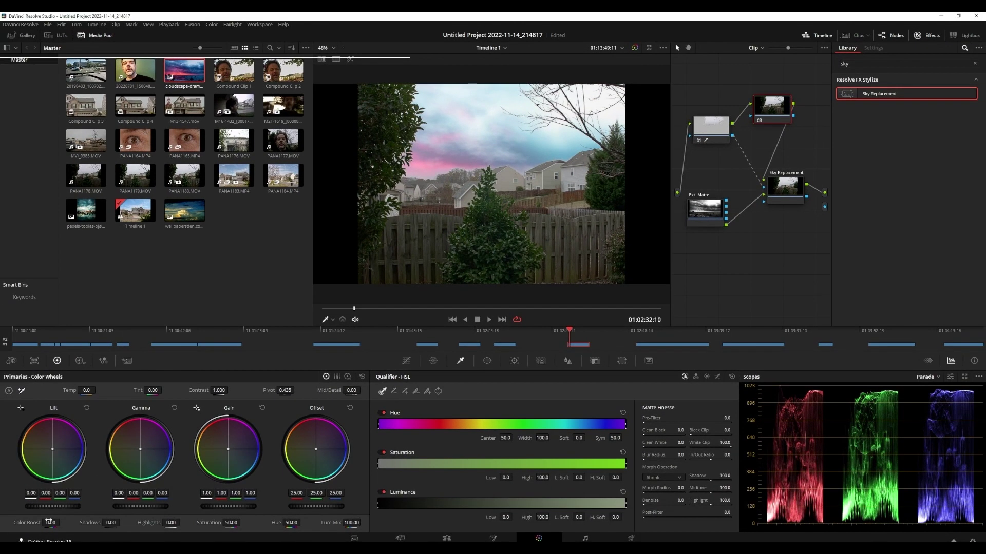
left_click_drag(50, 521, 66, 517)
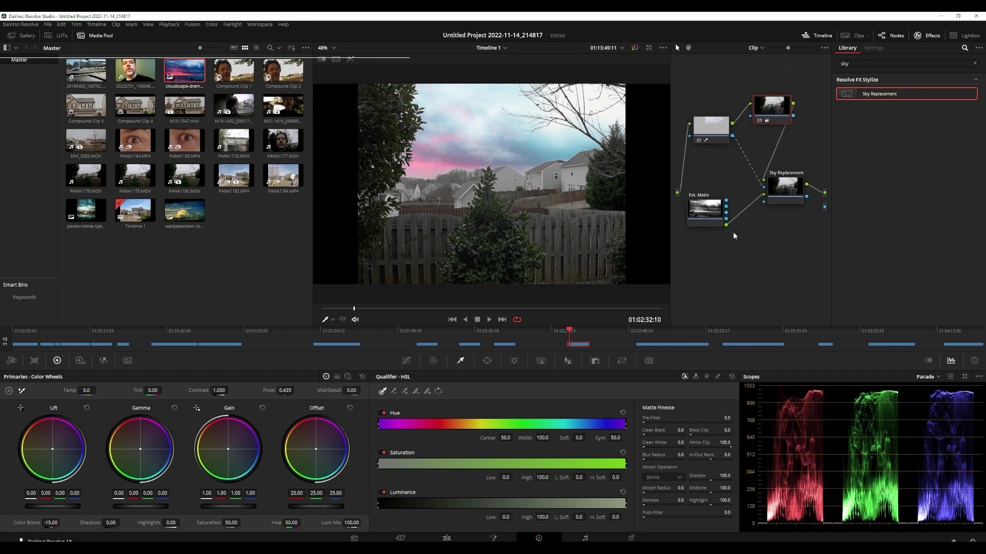
Tidy the node graph by repositioning node 01 and the new serial node next to each other.
left_click_drag(776, 116, 770, 120)
left_click_drag(710, 138, 705, 129)
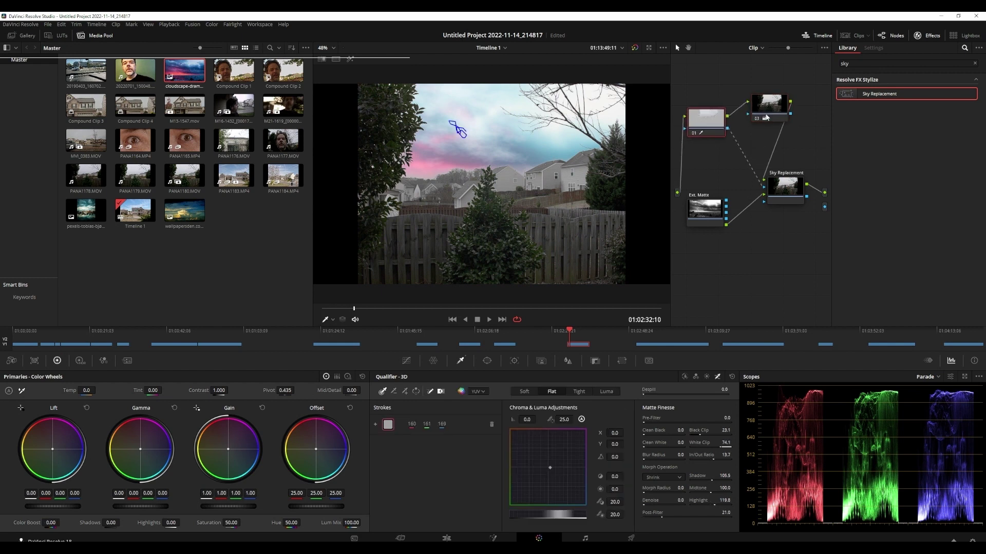
left_click(703, 126)
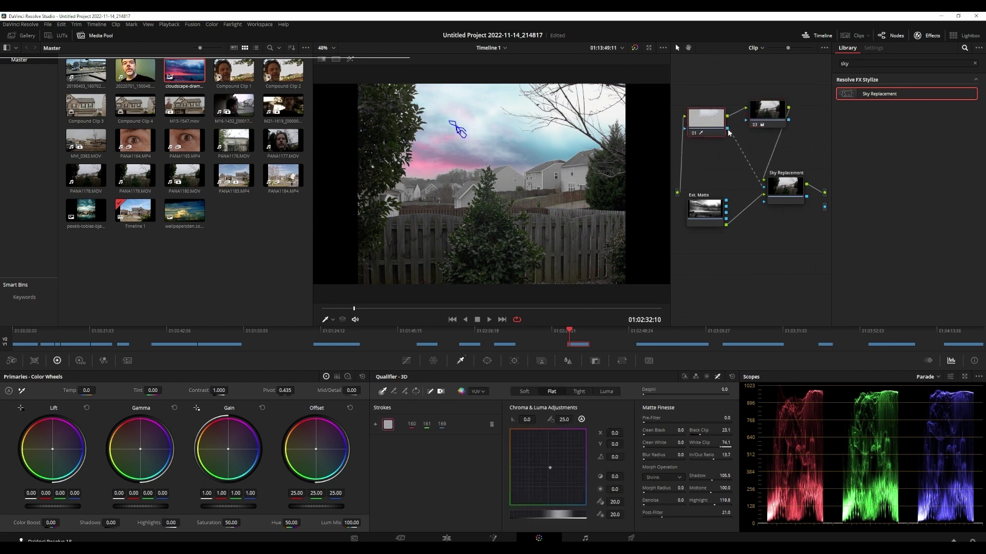
left_click_drag(767, 111, 781, 112)
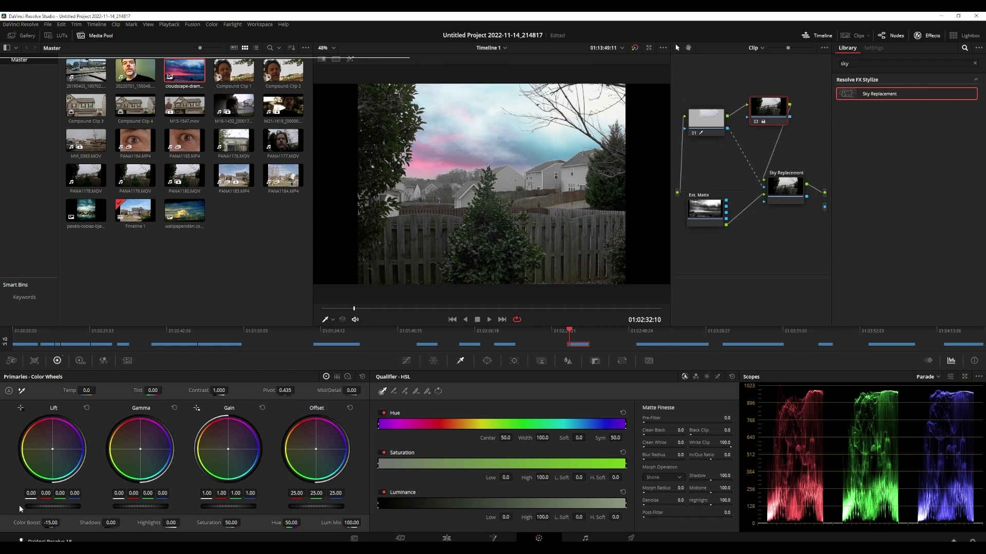
Try a raised Lift on the new node and reset it, then set Mid/Detail to 5.00 and Color Boost to 11.00.
left_click_drag(51, 507, 58, 506)
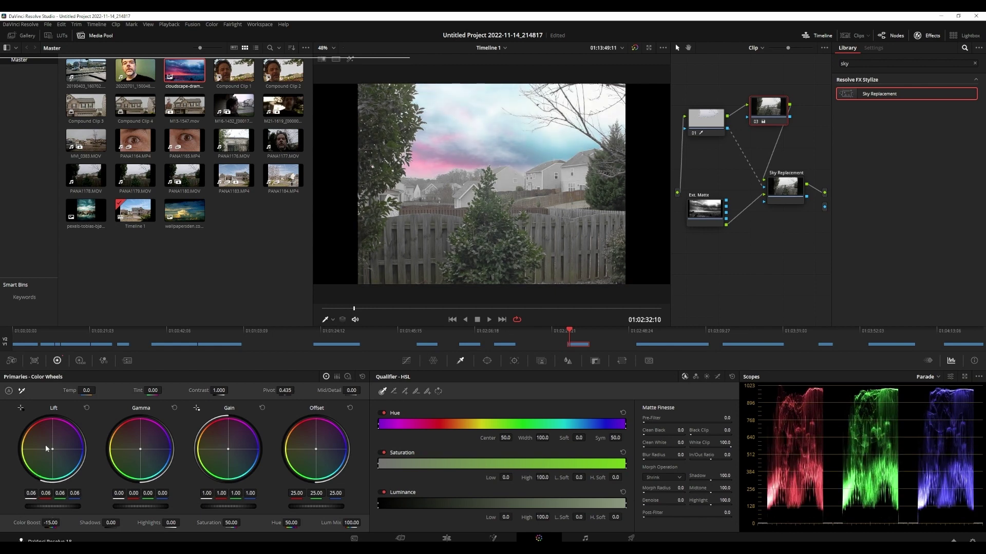
left_click(86, 408)
left_click_drag(51, 522, 62, 522)
left_click_drag(352, 389, 351, 389)
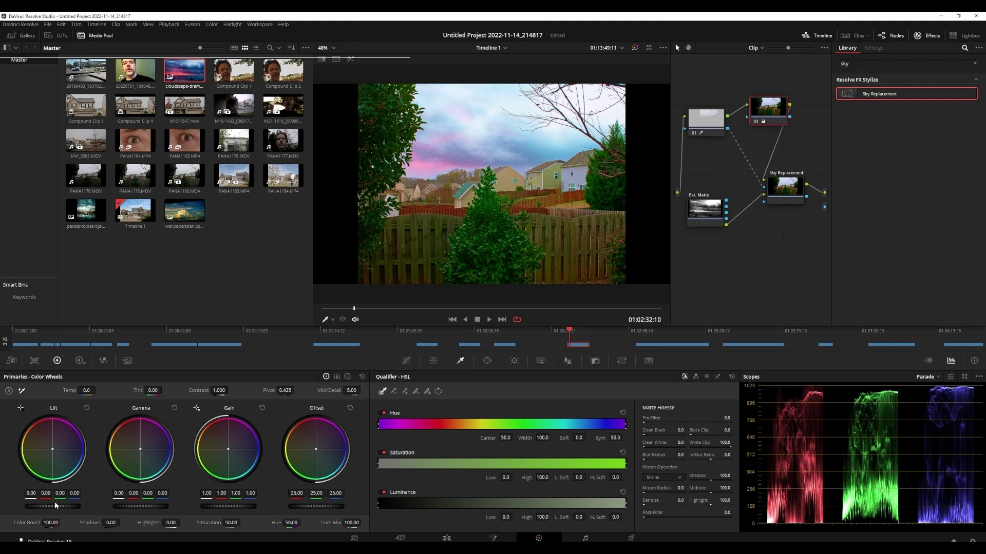
left_click_drag(49, 520, 62, 523)
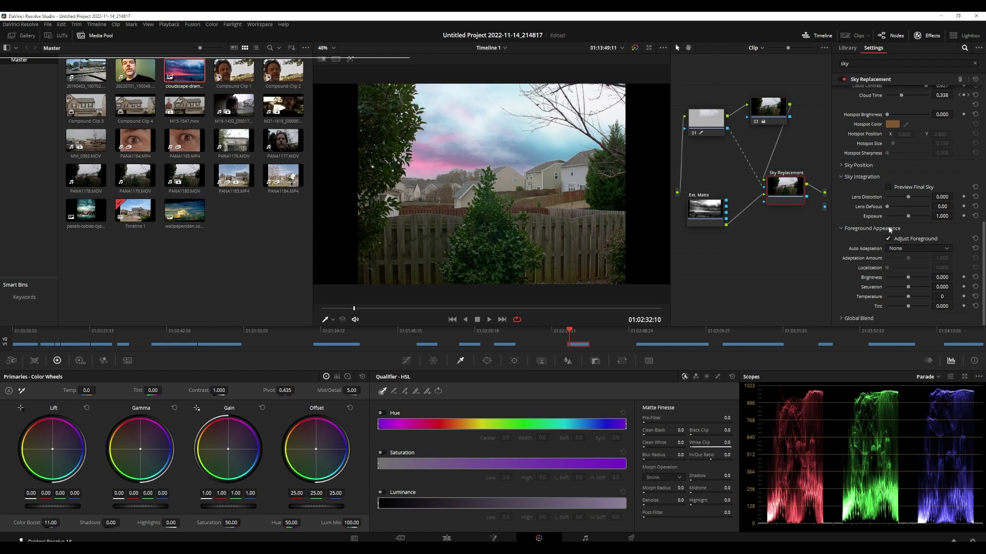
Lower the source sky's saturation to -0.500 in the Sky Replacement node.
left_click_drag(981, 214, 981, 118)
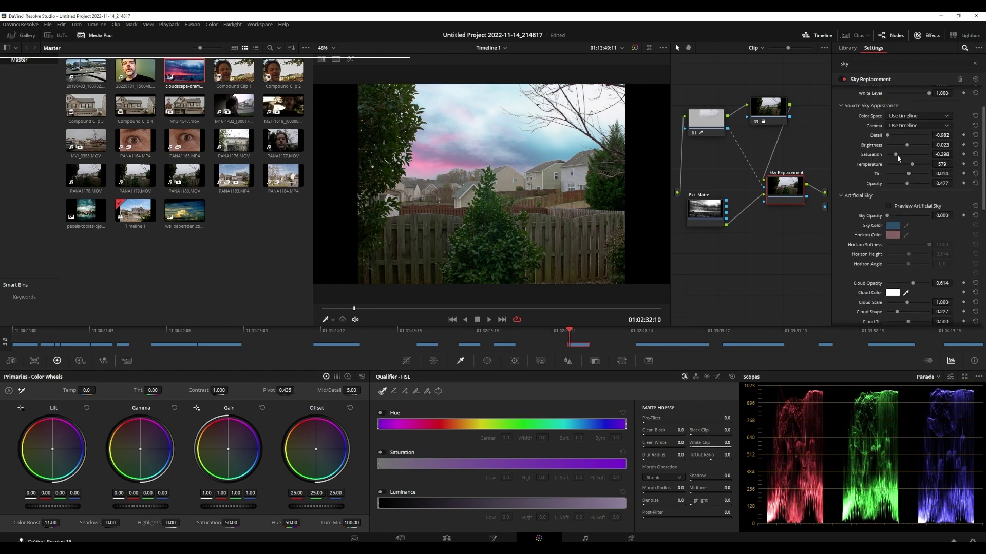
left_click_drag(898, 154, 865, 163)
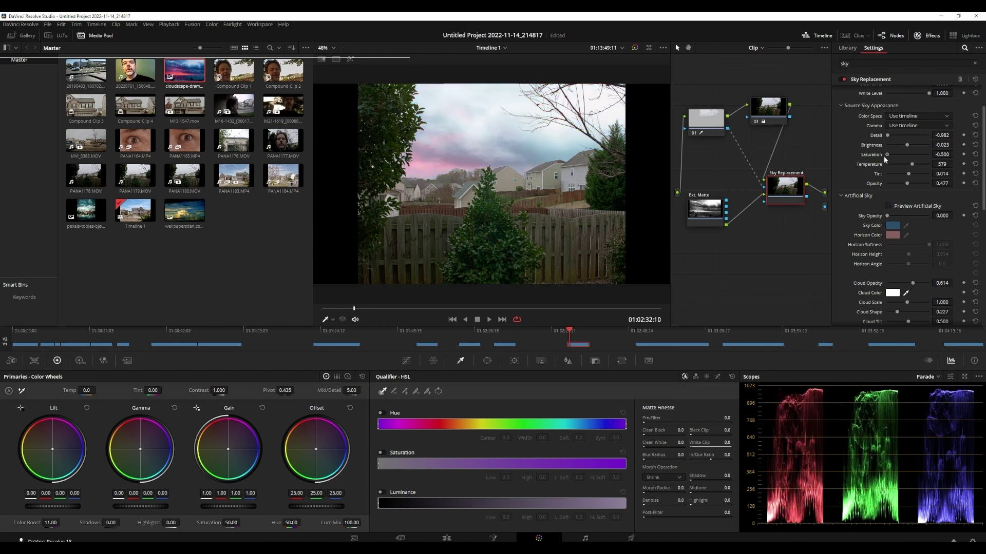
View the graded clip on the Edit page and return to the Color page.
key("shift+5")
key("shift+4")
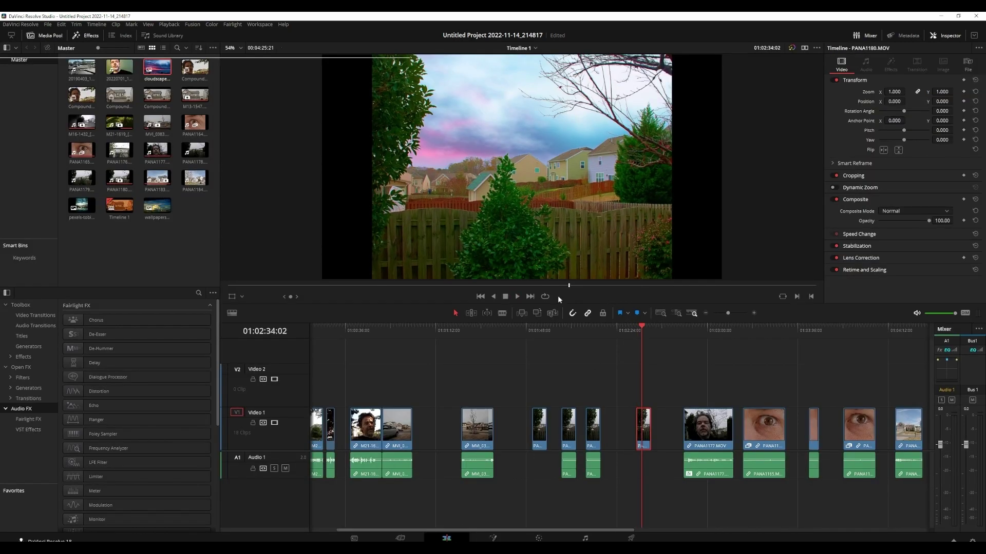
left_click(528, 541)
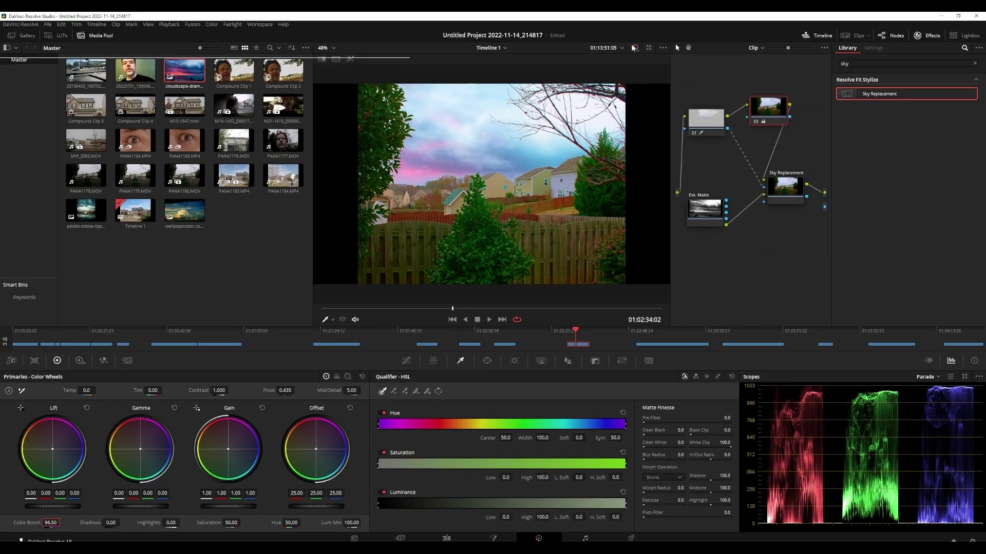
Bypass all grades, play the original clip full screen for comparison, and re-enable the grades.
left_click(635, 47)
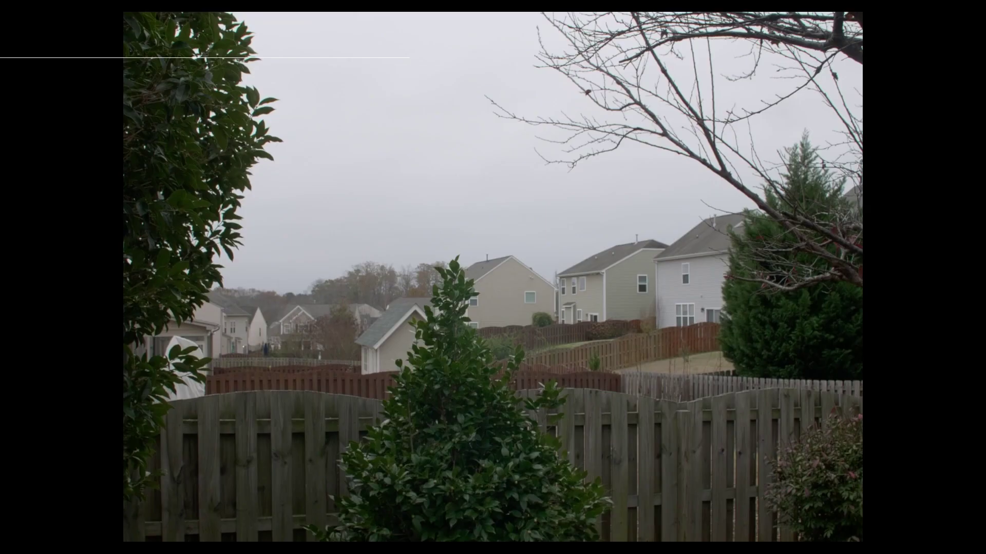
key("space")
key("space")
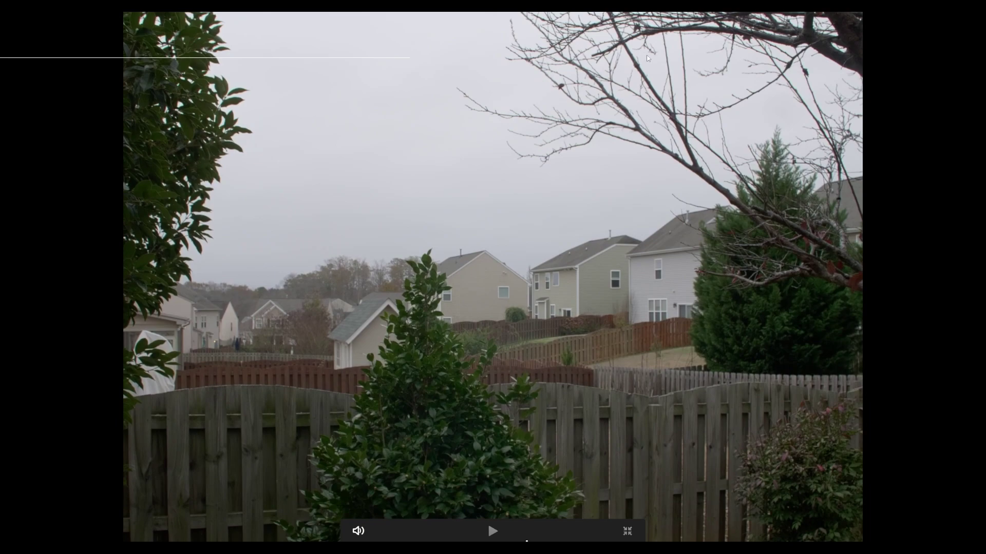
key("Escape")
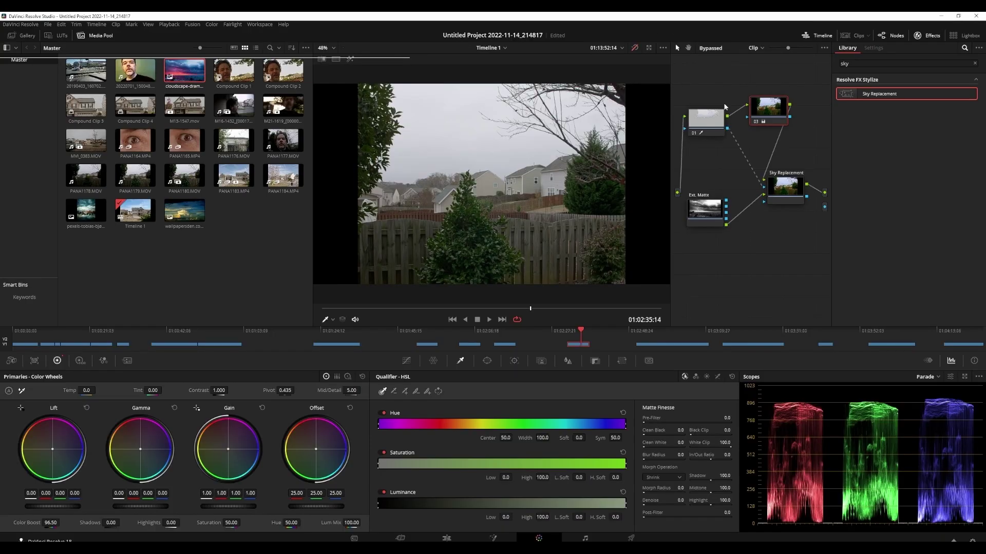
key("shift+d")
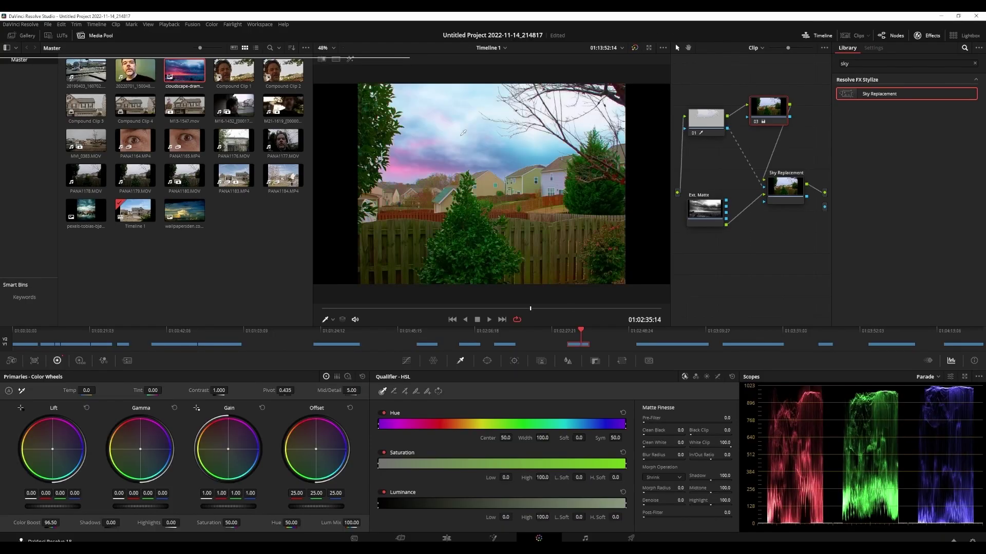
Play the graded backyard clip full screen, stop it and leave the full-screen view.
key("ctrl+f")
key("space")
key("space")
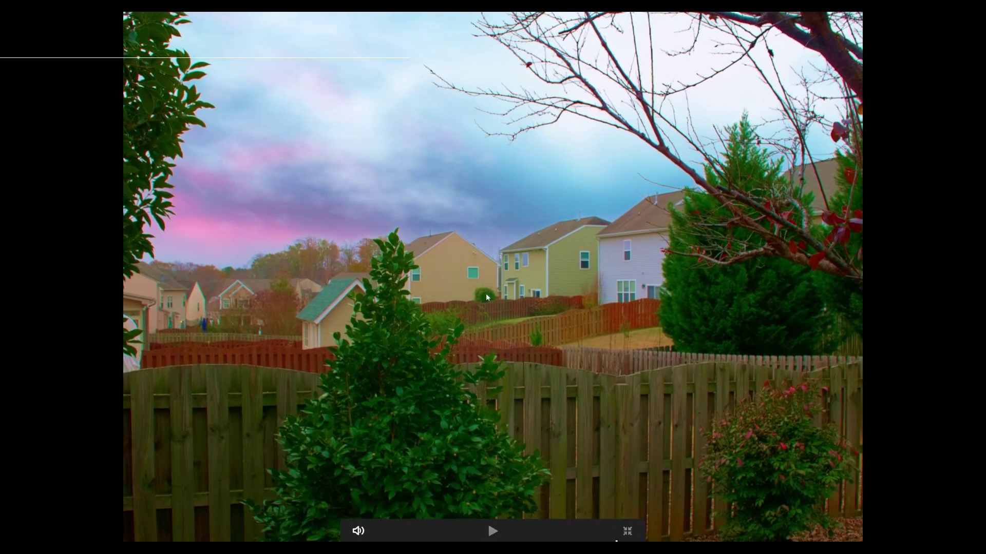
key("Escape")
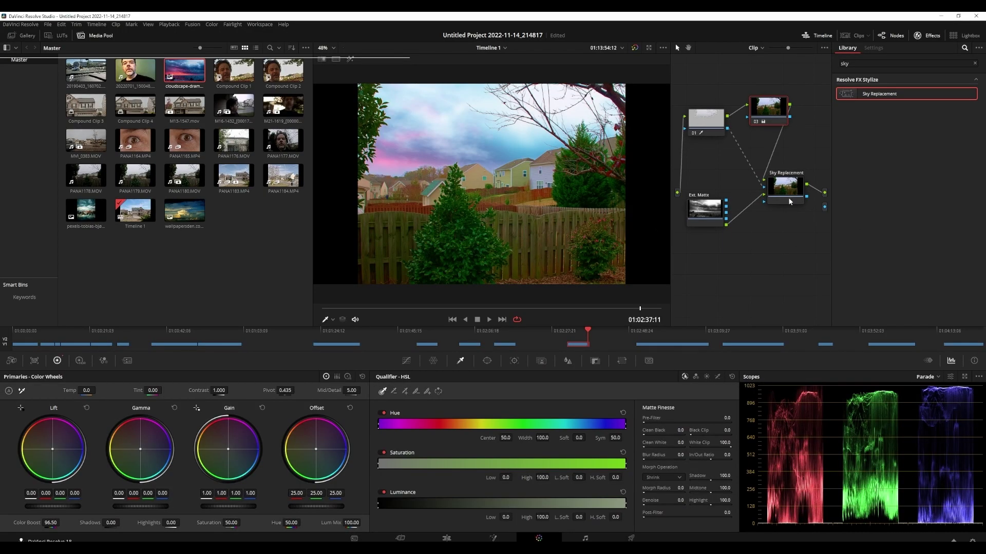
Move the Edit page playhead to the MVI_0383.MOV street clip and open it on the Color page.
left_click(460, 537)
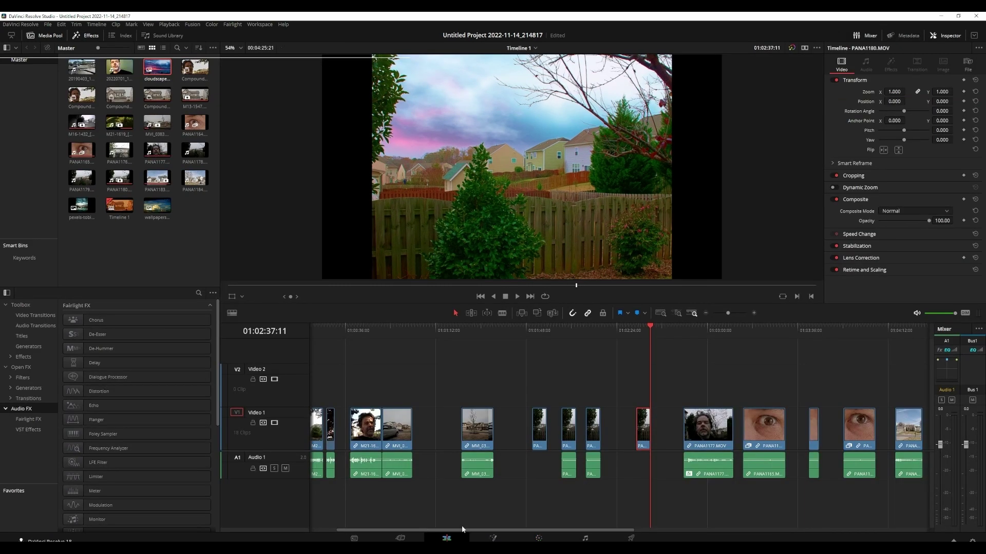
left_click(469, 326)
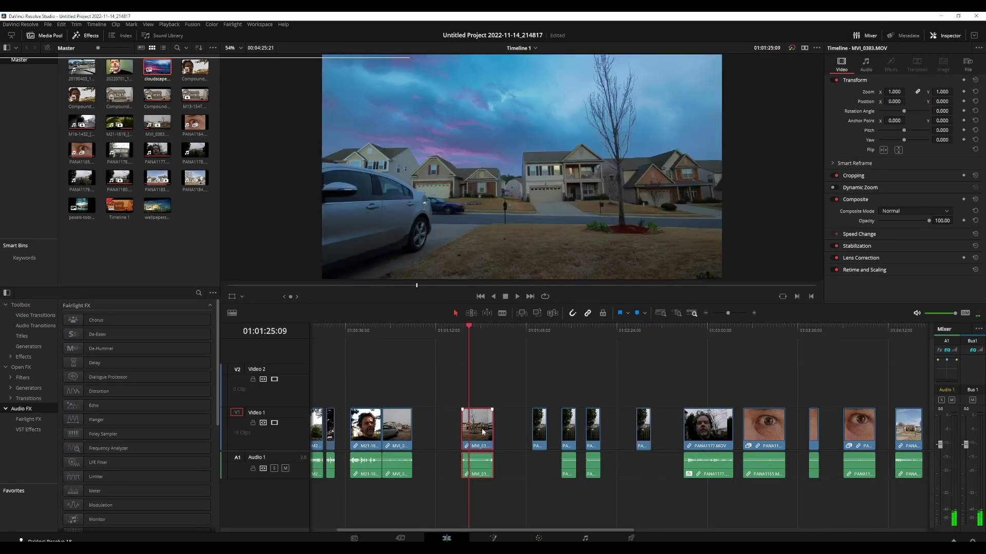
left_click(538, 538)
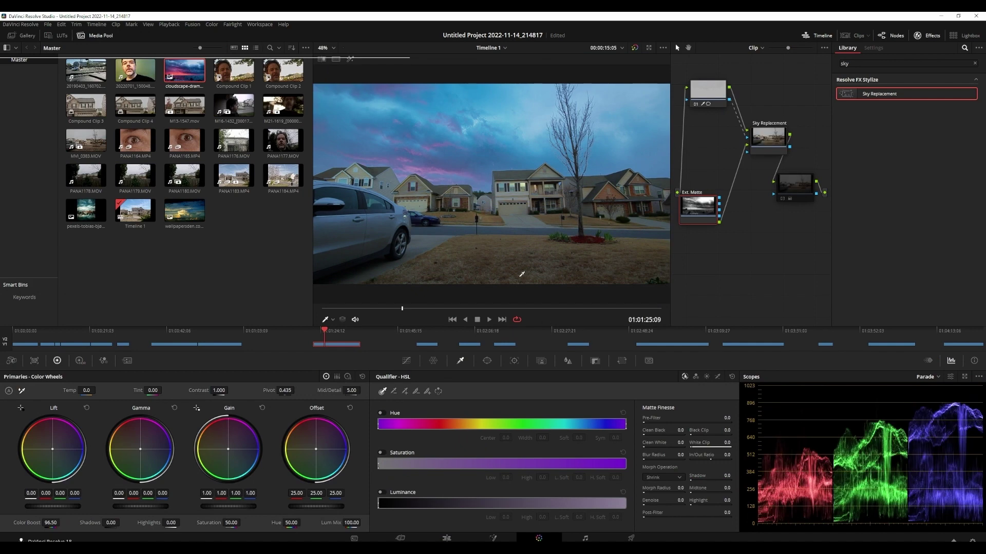
Bypass and re-enable all grades on the street clip for comparison, and play part of it.
left_click(635, 48)
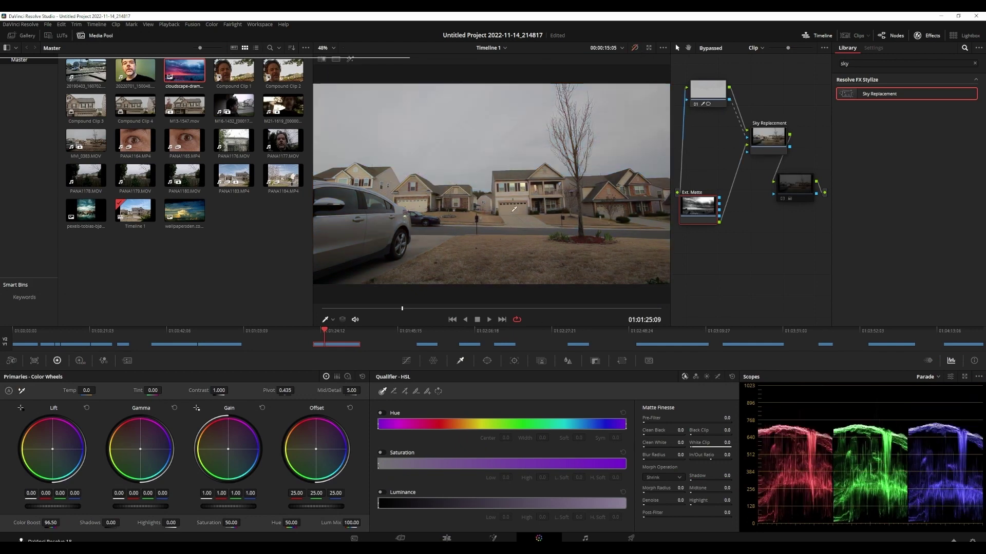
left_click(636, 51)
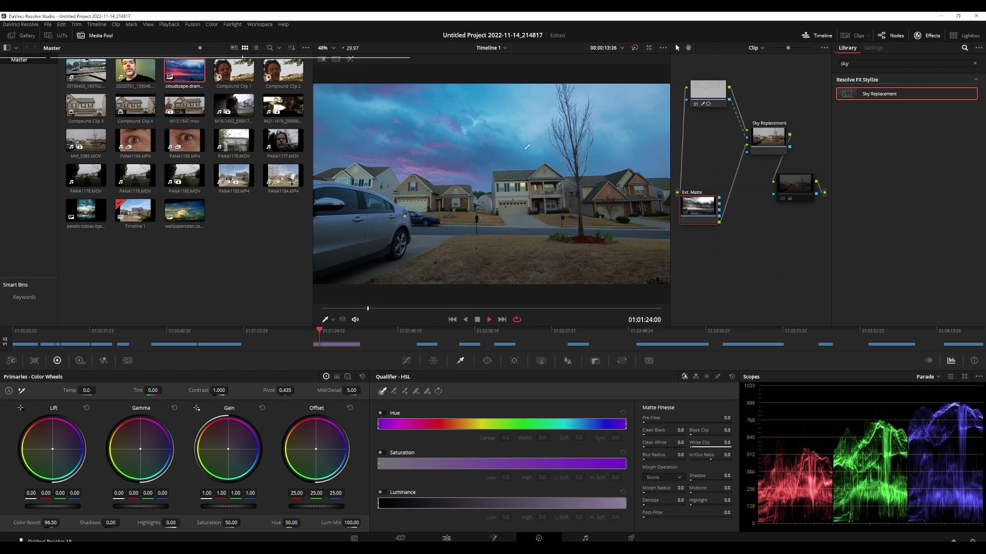
key("space")
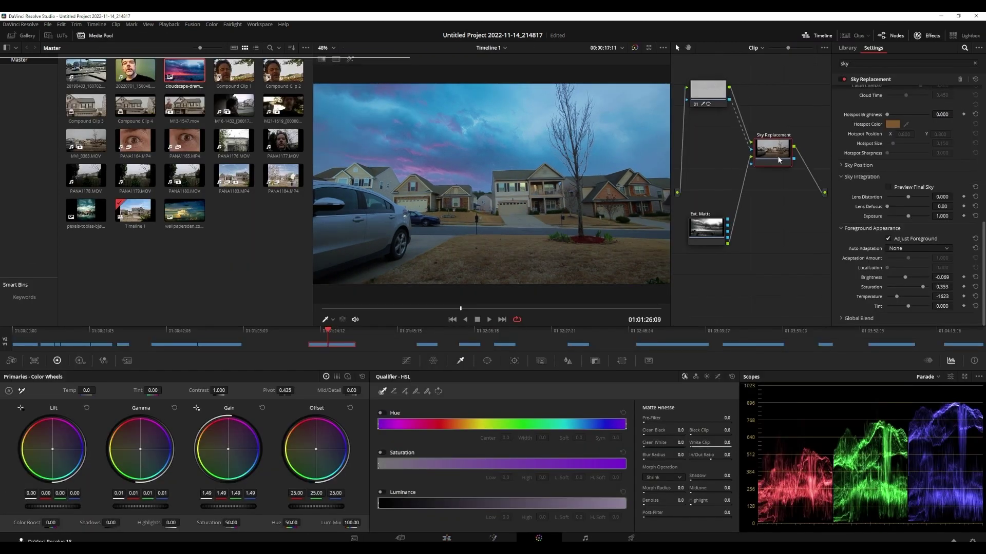
key("space")
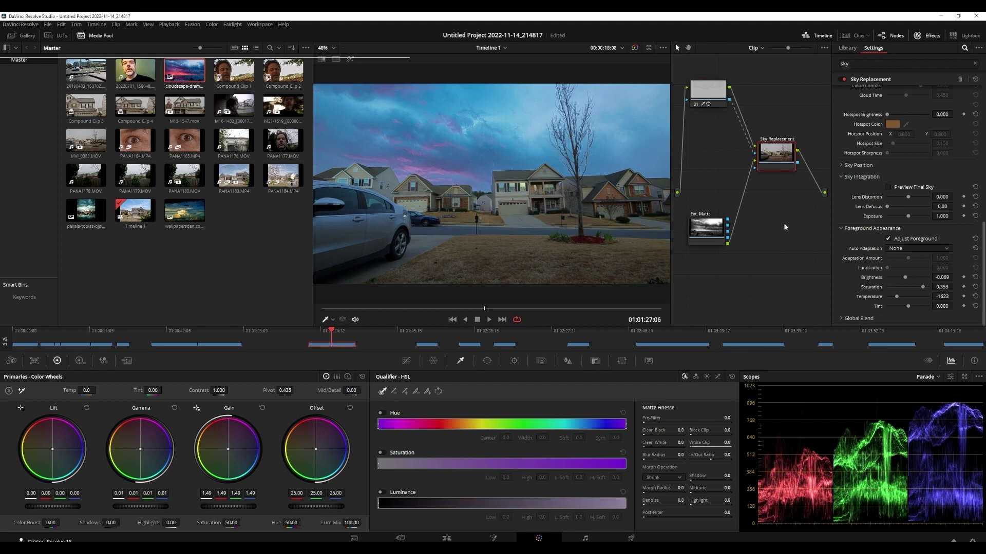
Undo the last two changes, then select the Sky Replacement node and set its Auto Adaptation to Match Horizon.
key("ctrl+z")
key("ctrl+z")
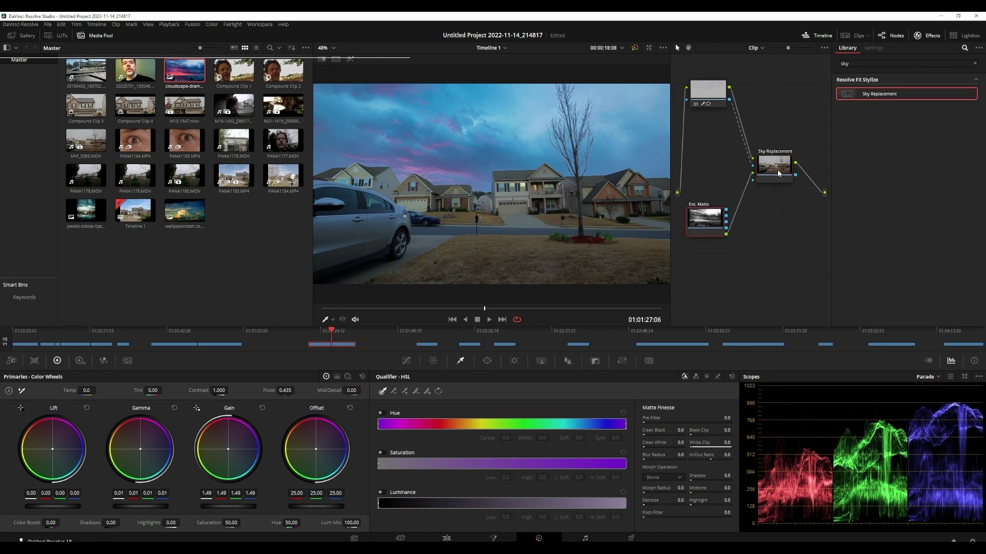
left_click_drag(779, 173, 773, 180)
left_click(907, 249)
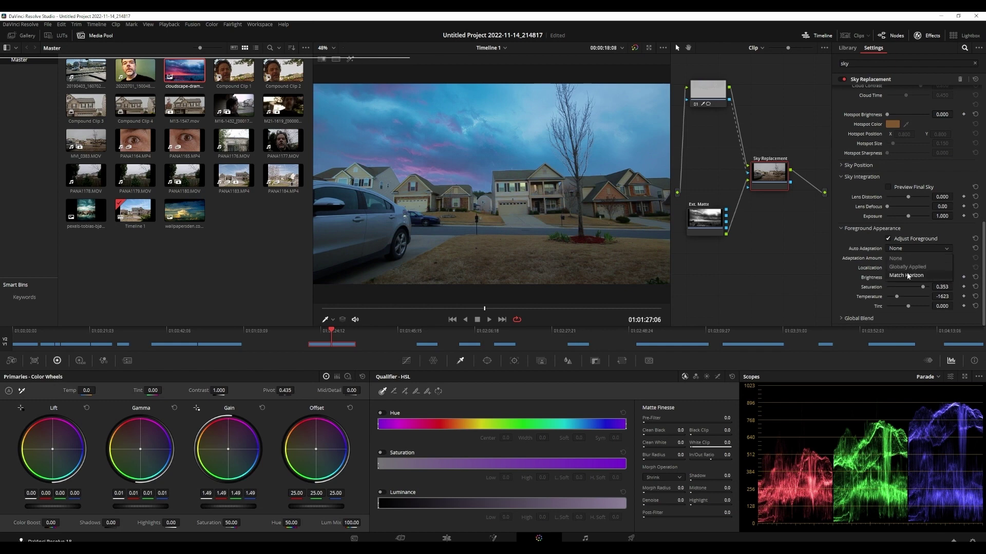
left_click(906, 275)
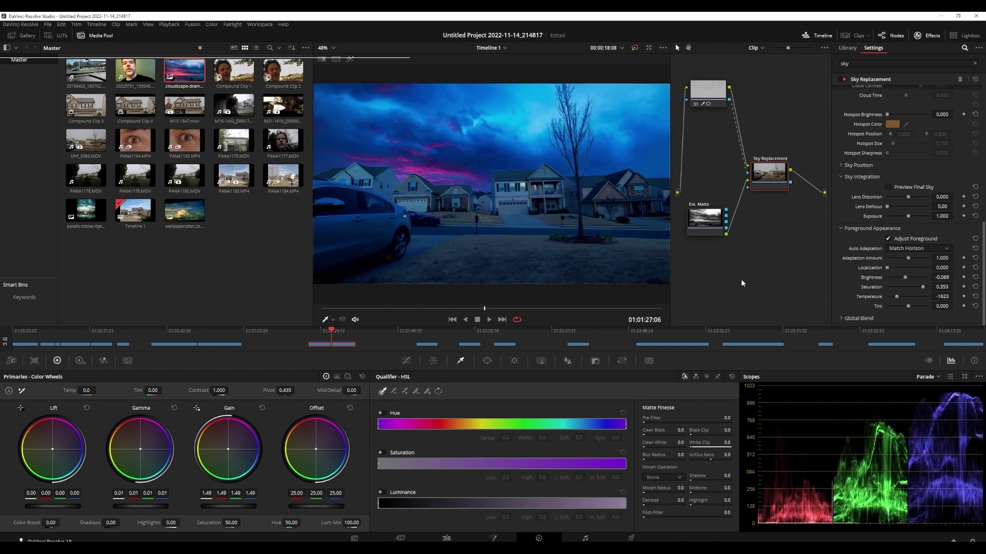
Lower the Sky Replacement's foreground Brightness to -0.124 and reset its Temperature to 0.
left_click_drag(908, 280, 904, 283)
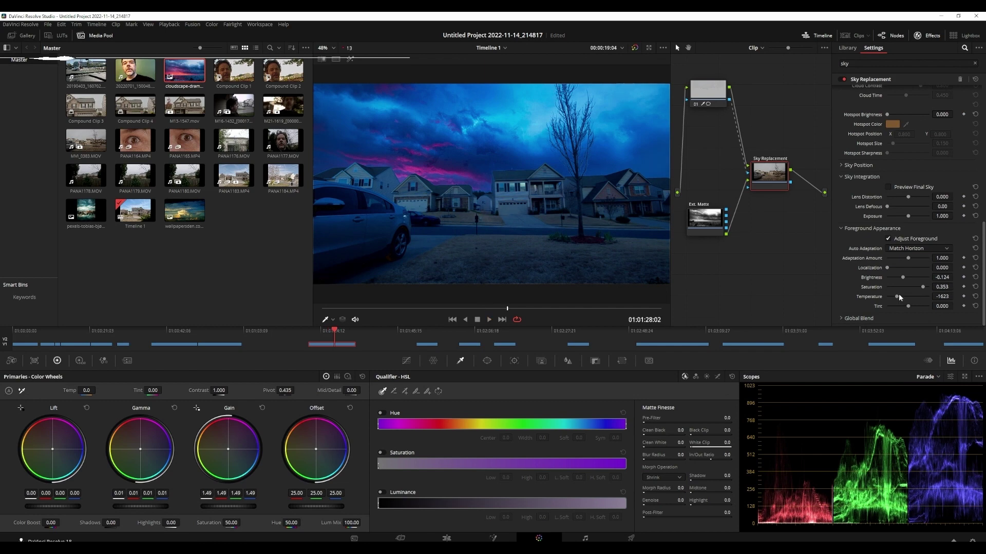
left_click_drag(897, 296, 913, 298)
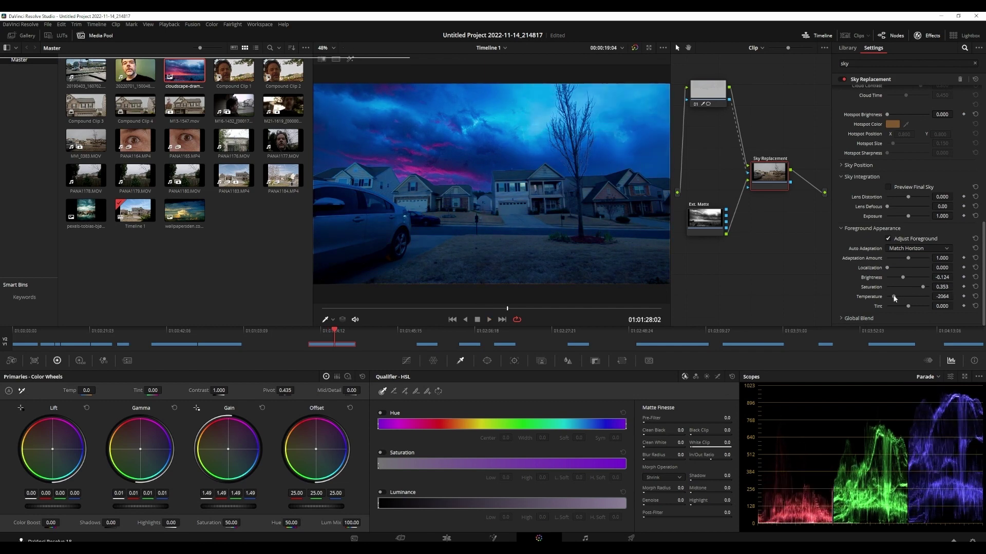
double_click(877, 298)
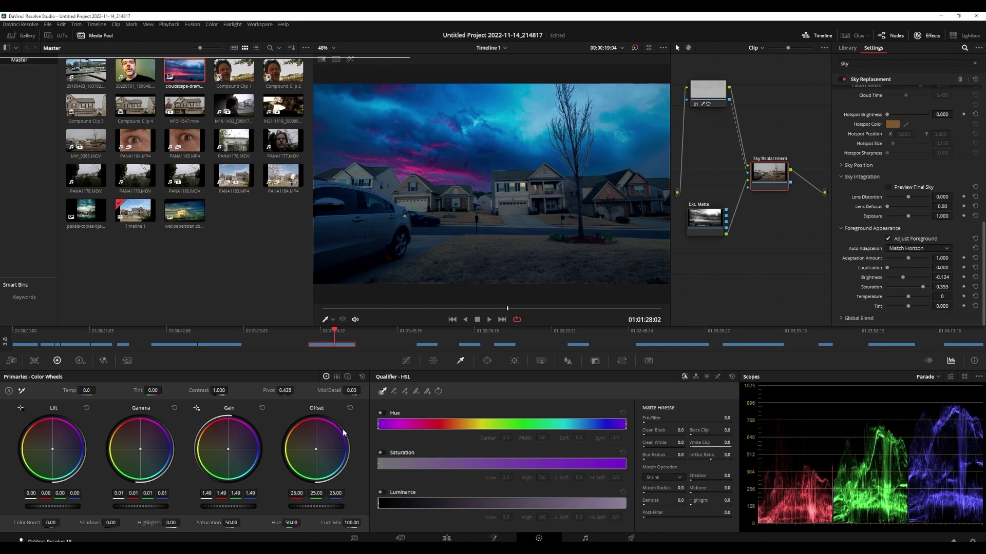
Compare the street clip with the source sky image on the Edit page, and return to the Color page.
left_click(446, 538)
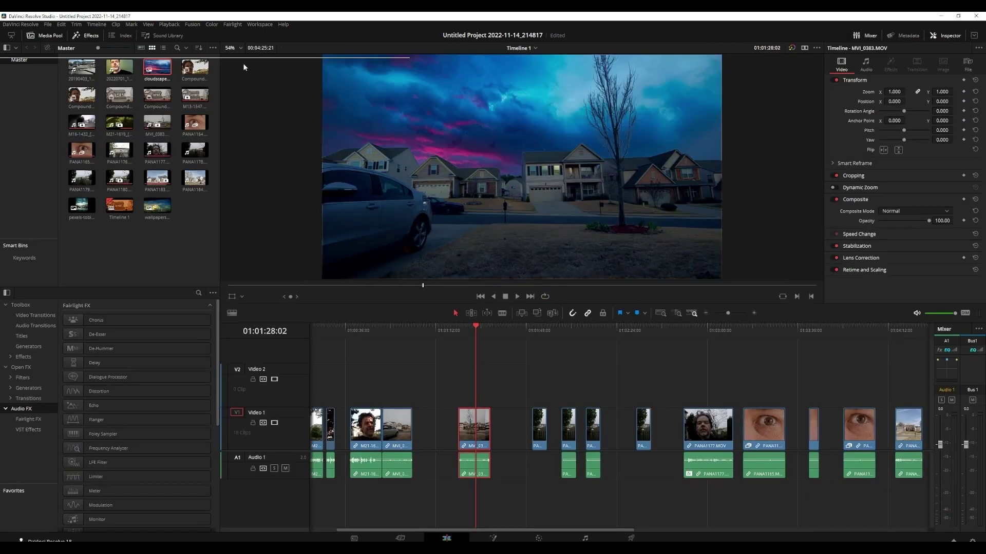
left_click(157, 67)
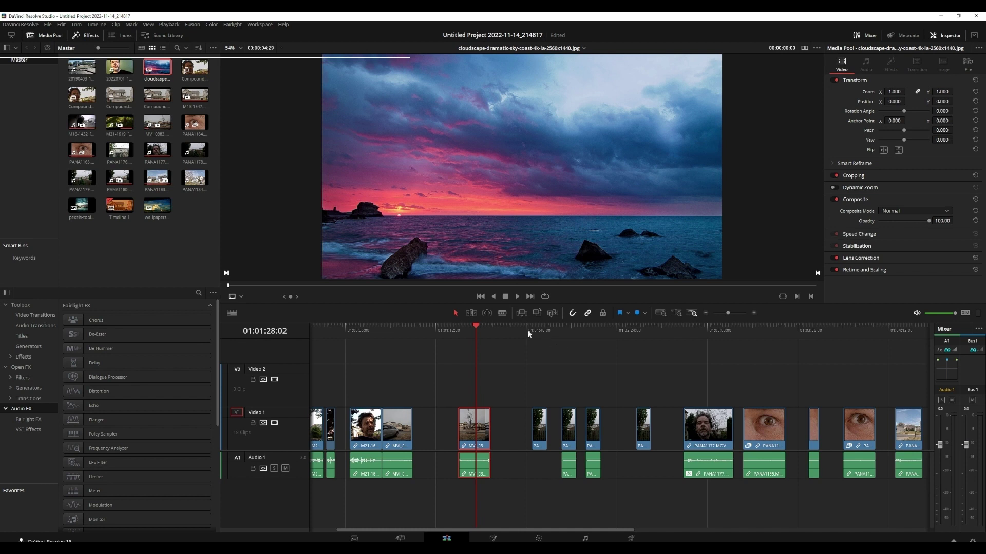
left_click(471, 433)
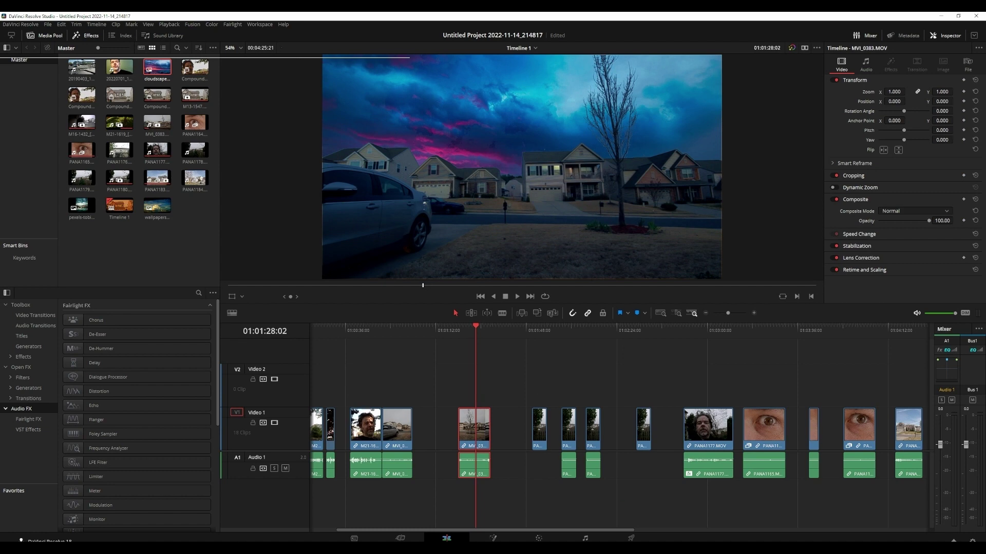
left_click(539, 538)
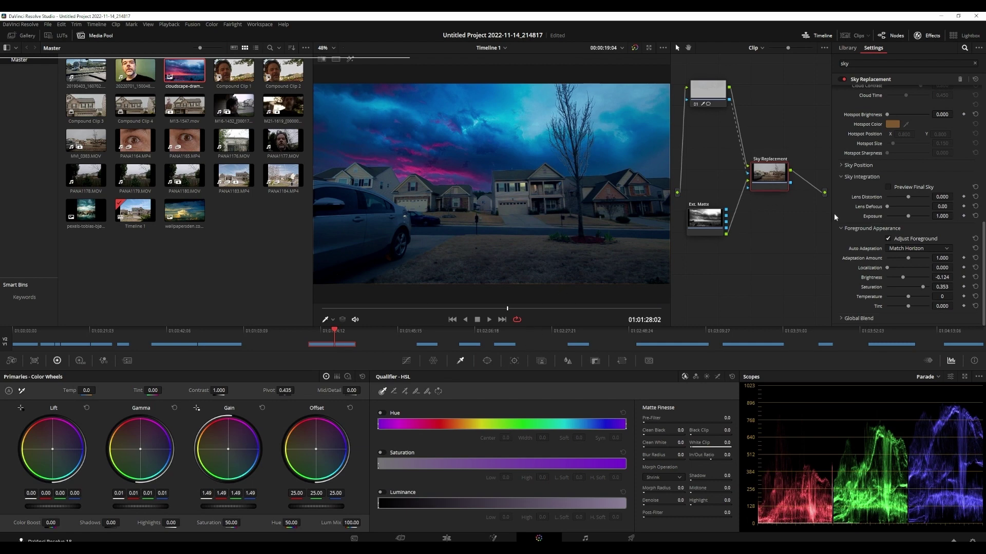
Try Globally Applied as the foreground's Auto Adaptation, and set it to None.
left_click(909, 248)
left_click(908, 258)
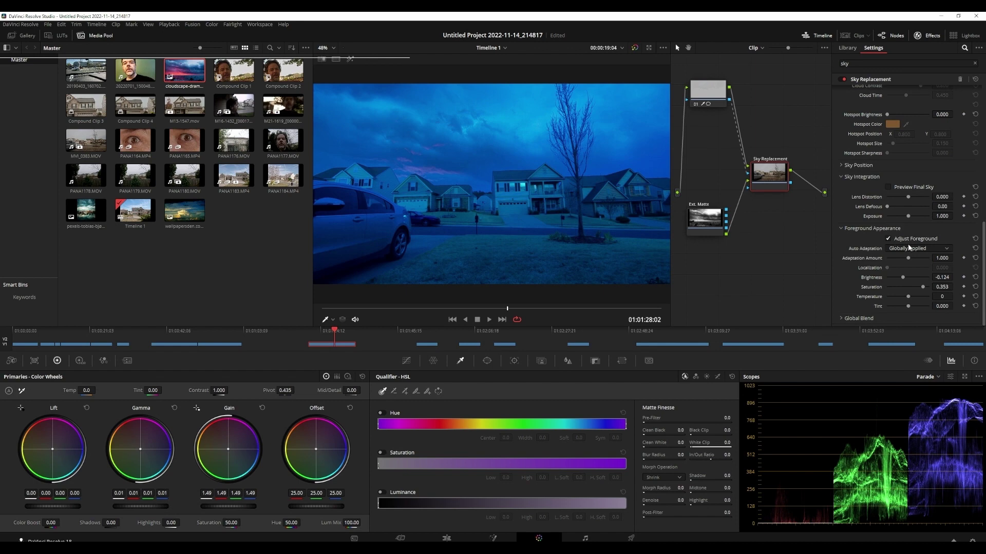
left_click(908, 249)
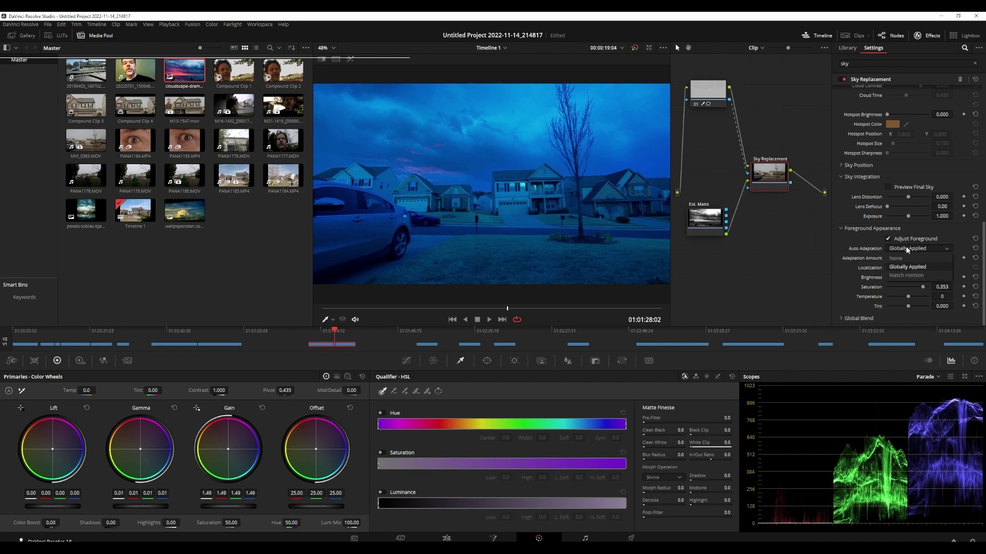
left_click(904, 257)
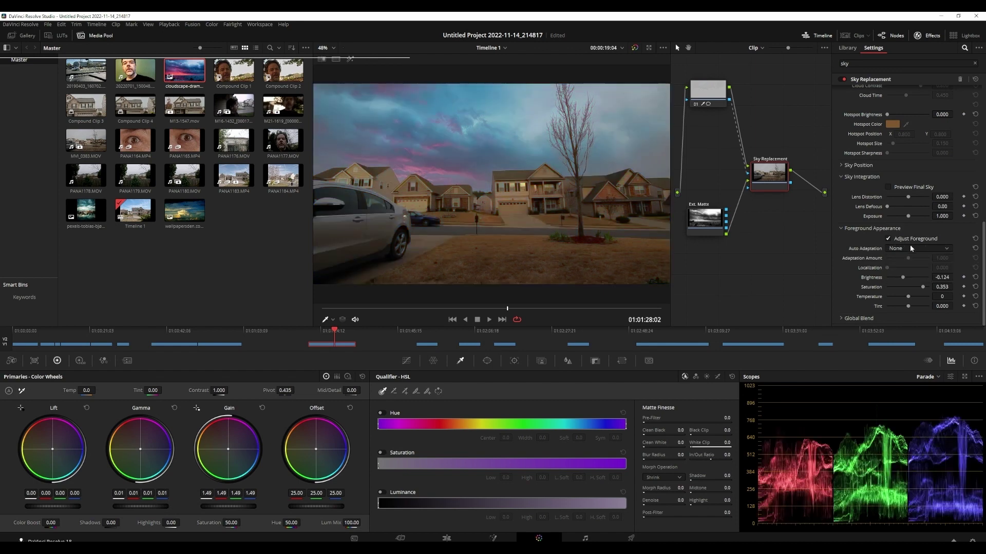
Switch Auto Adaptation to Globally Applied and back to None for another comparison, and play part of the clip.
left_click(910, 248)
left_click(907, 268)
left_click(908, 250)
left_click(907, 259)
left_click(490, 319)
key("space")
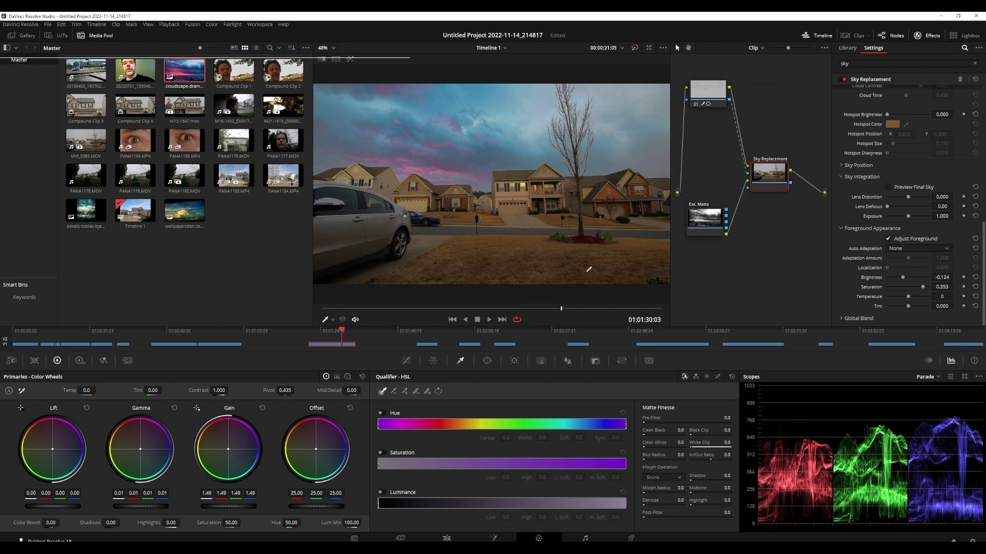